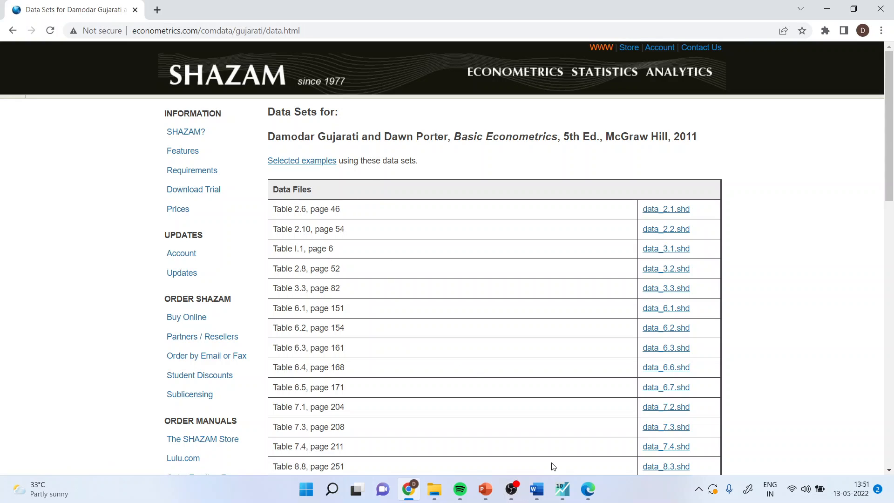
Switch to EViews, open the chick workfile from the Data folder and move its window clear of the workspace centre.
{"action": "mouse_move", "coordinate": [564, 491]}
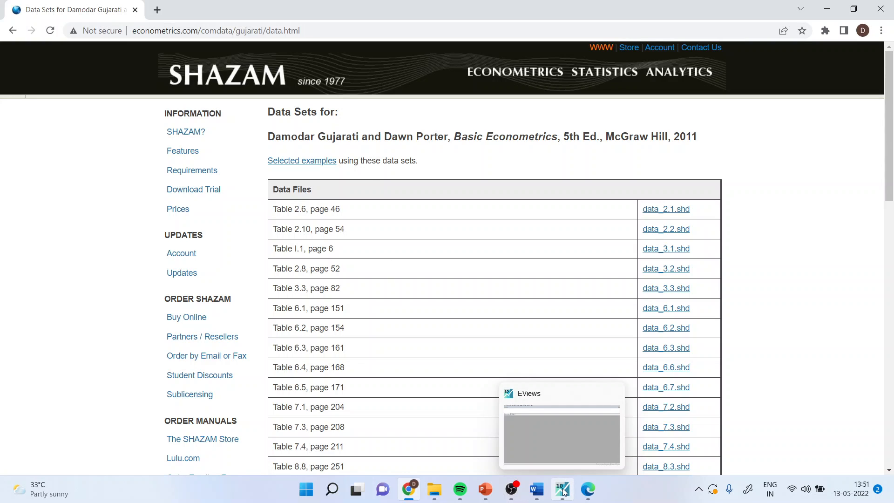
{"action": "left_click", "coordinate": [564, 491]}
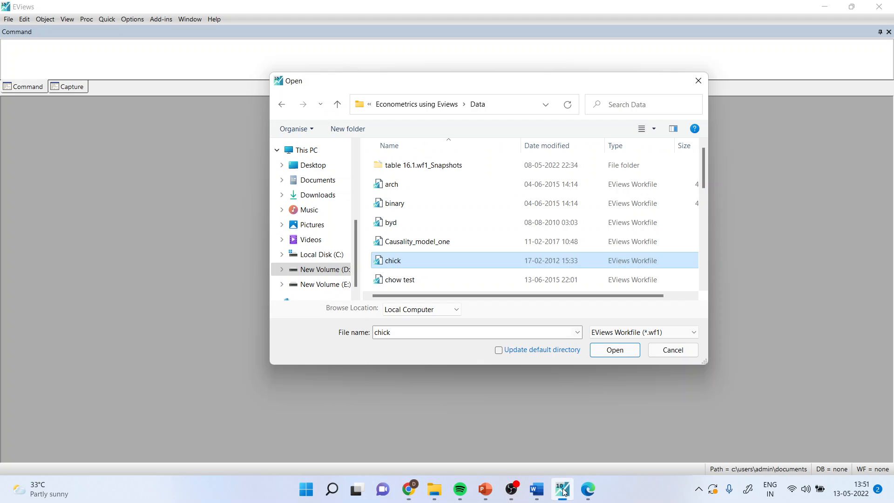
{"action": "left_click", "coordinate": [396, 264]}
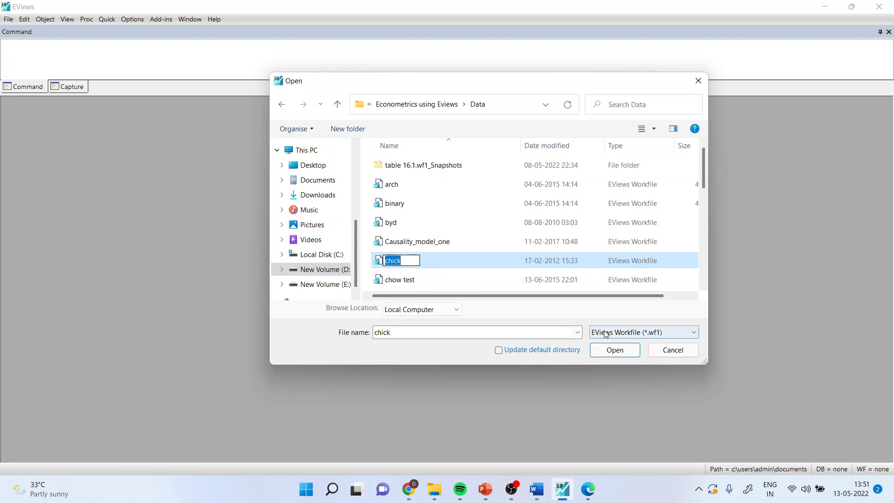
{"action": "left_click", "coordinate": [449, 266]}
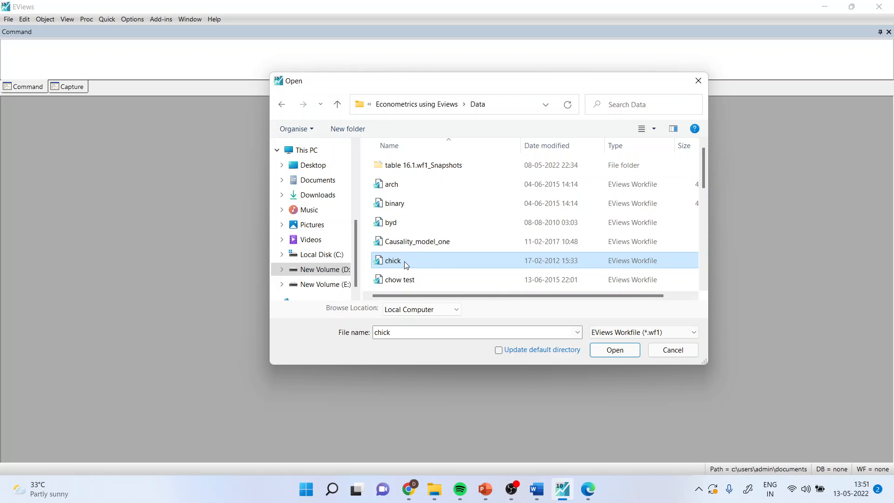
{"action": "left_click", "coordinate": [605, 350]}
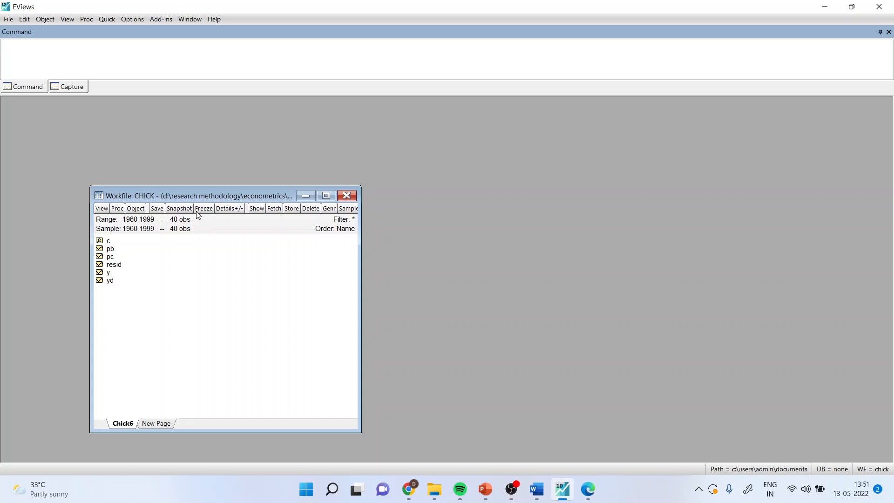
{"action": "left_click_drag", "start_coordinate": [134, 140], "coordinate": [125, 114]}
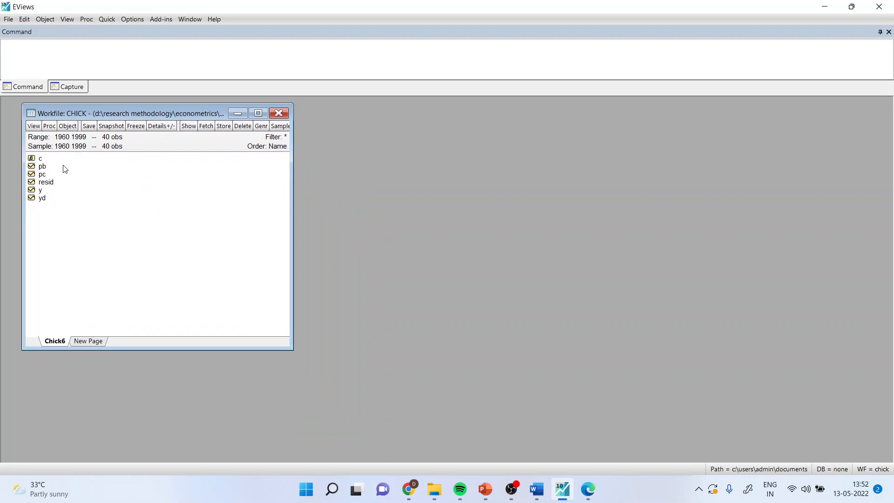
Estimate a least squares equation specified as "y c pb pc yd" and place its output beside the workfile window.
{"action": "left_click", "coordinate": [41, 191]}
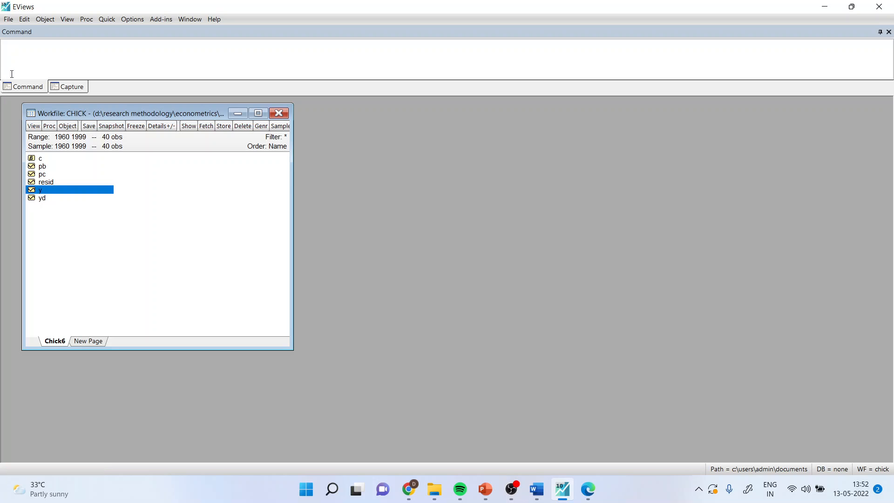
{"action": "left_click", "coordinate": [95, 43]}
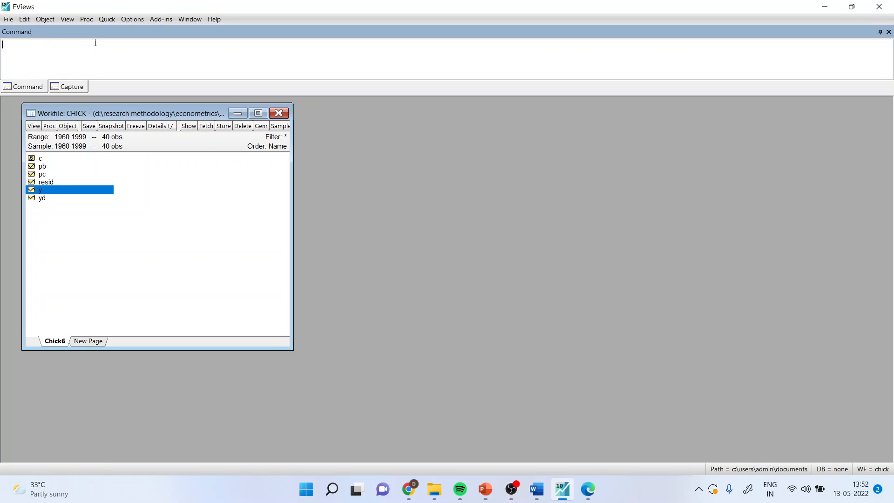
{"action": "left_click", "coordinate": [107, 19]}
{"action": "left_click", "coordinate": [165, 113]}
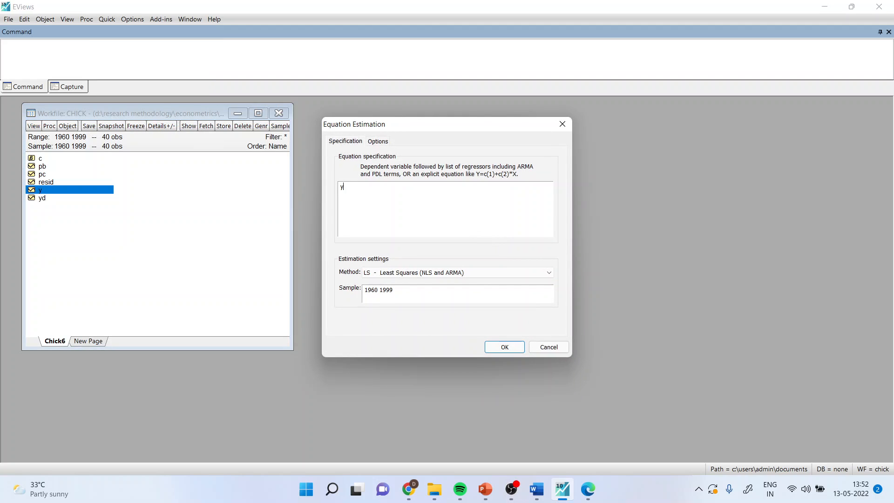
{"action": "type", "text": "c pb pc p"}
{"action": "key", "text": "BackSpace"}
{"action": "key", "text": "BackSpace"}
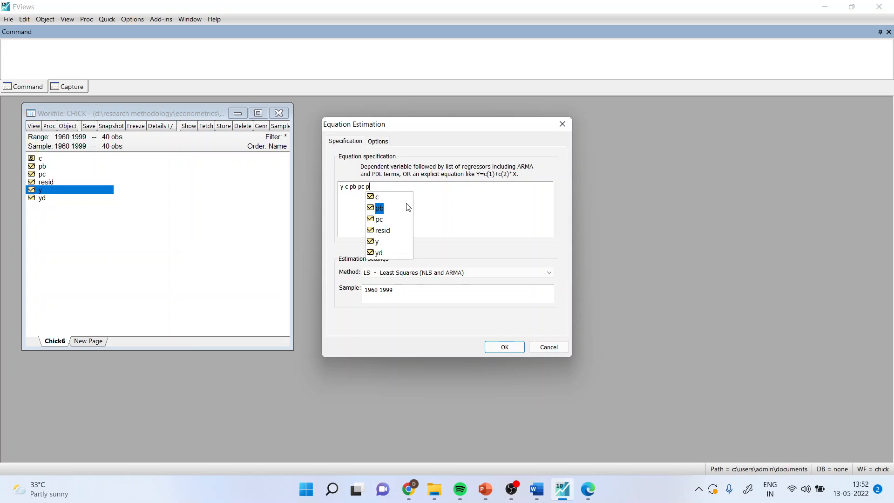
{"action": "type", "text": "yd"}
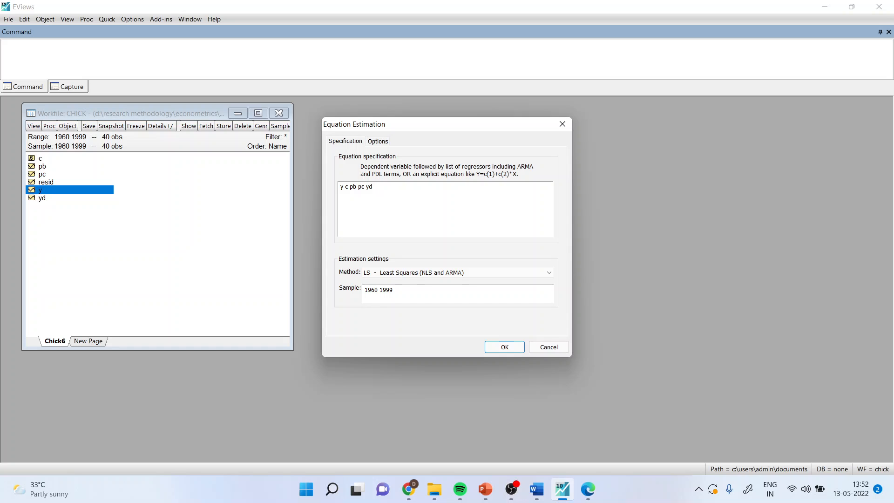
{"action": "left_click", "coordinate": [505, 347]}
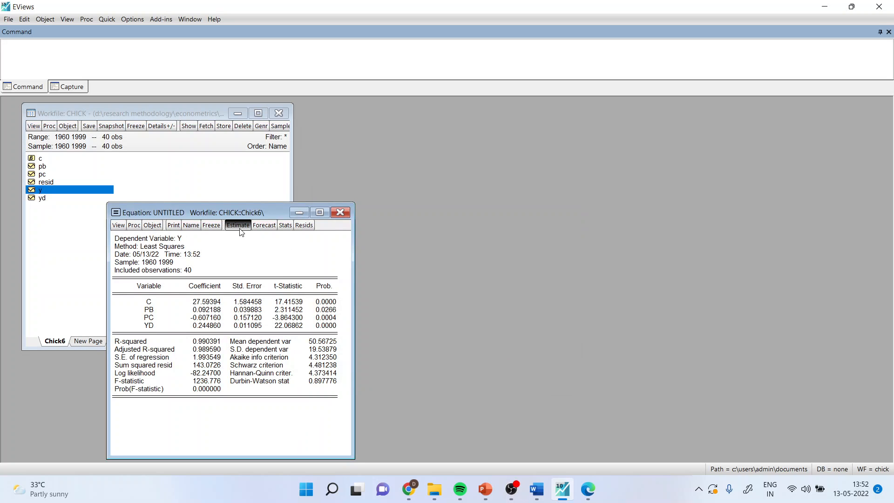
{"action": "left_click_drag", "start_coordinate": [227, 211], "coordinate": [424, 107]}
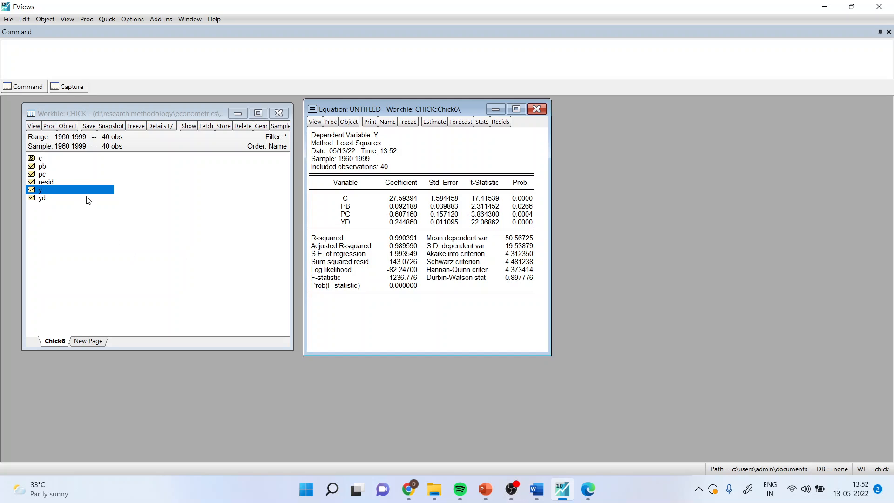
Open the resid series to examine the regression residuals for each year, and close it.
{"action": "double_click", "coordinate": [55, 182]}
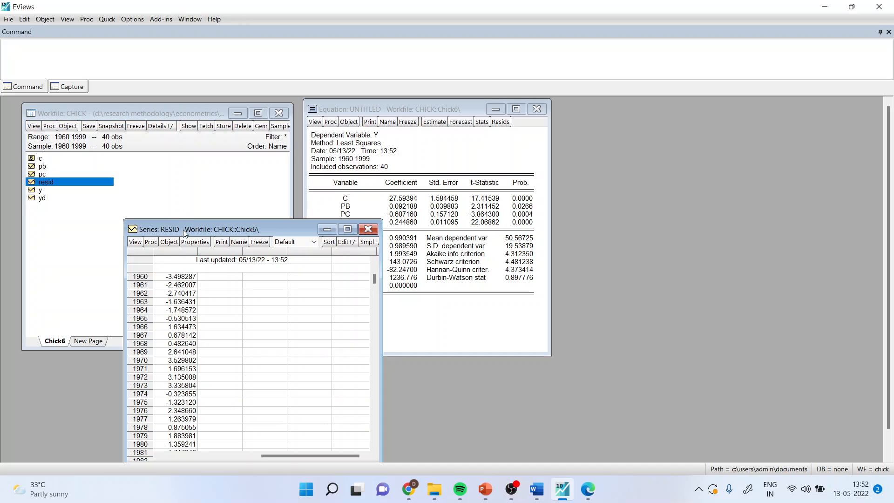
{"action": "left_click_drag", "start_coordinate": [183, 230], "coordinate": [177, 110]}
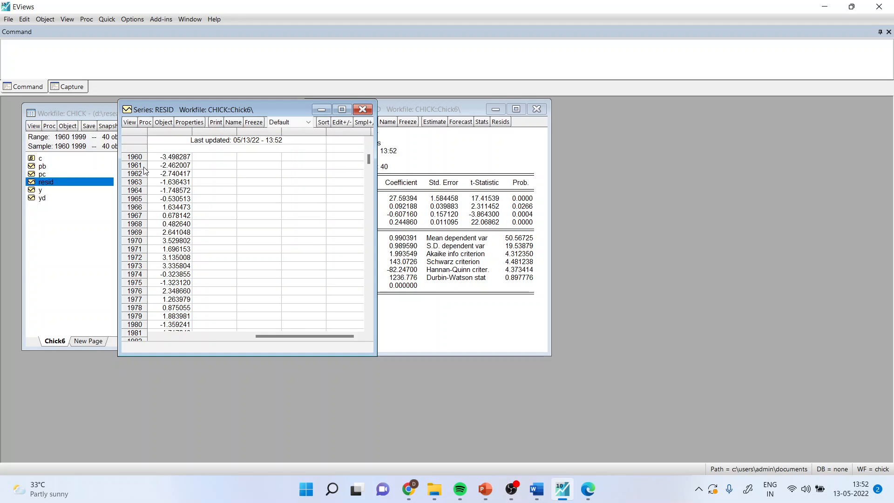
{"action": "left_click", "coordinate": [359, 112]}
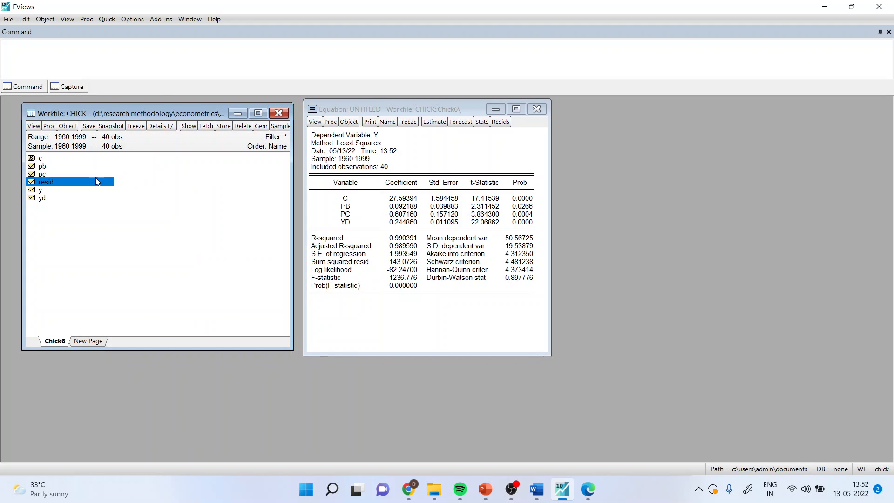
Copy the residuals into a new series with the command "genr resi01=resid".
{"action": "left_click", "coordinate": [28, 54]}
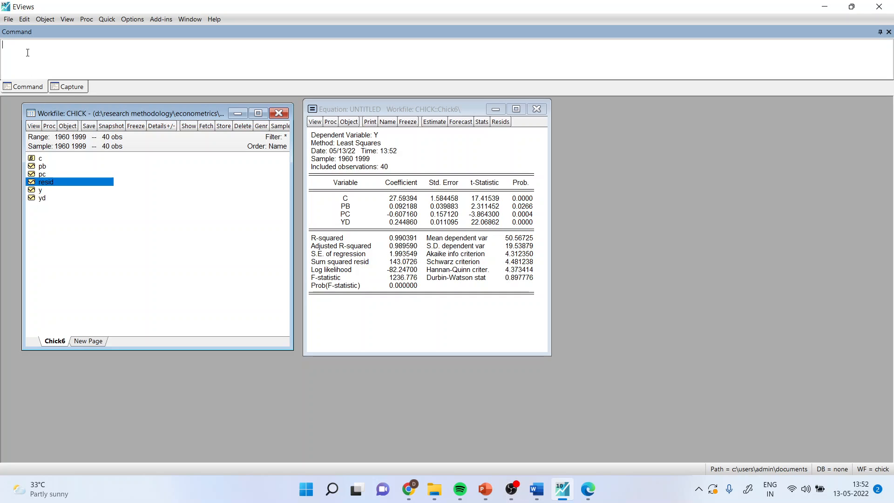
{"action": "type", "text": "genr resi01=resid"}
{"action": "key", "text": "Return"}
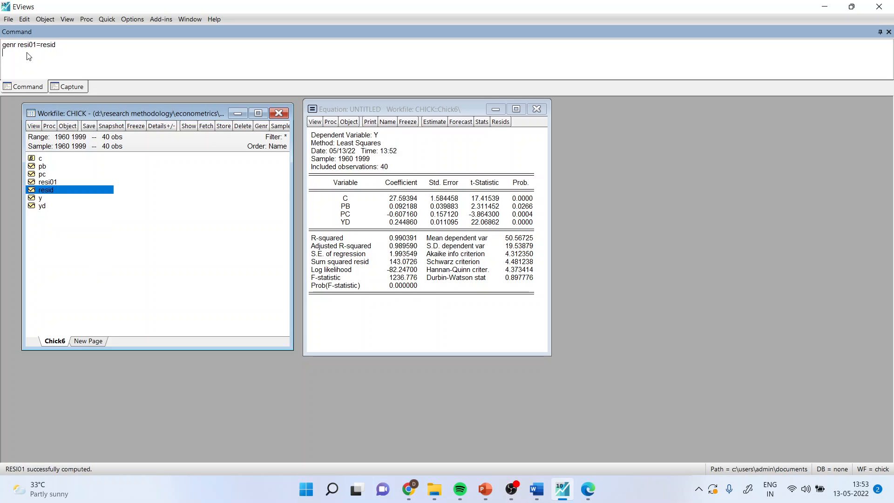
View the values of the resid series again as the source of the resi01 copy, and close the series.
{"action": "left_click", "coordinate": [167, 224]}
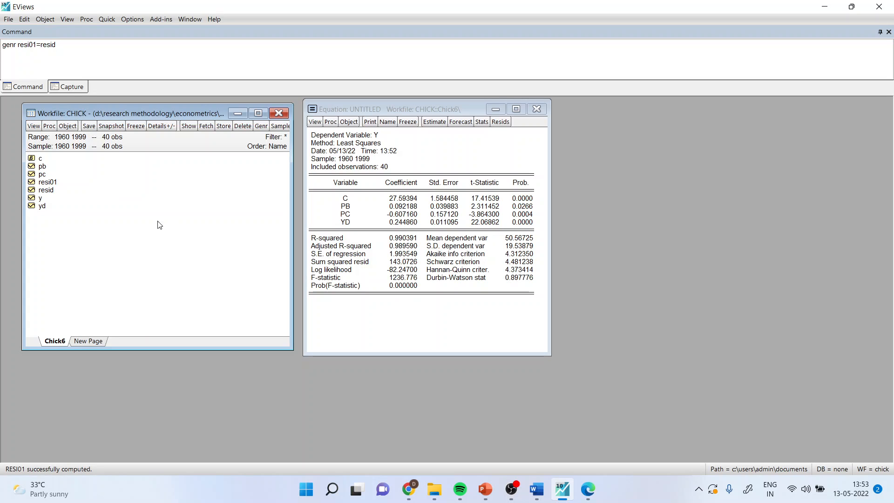
{"action": "double_click", "coordinate": [51, 190]}
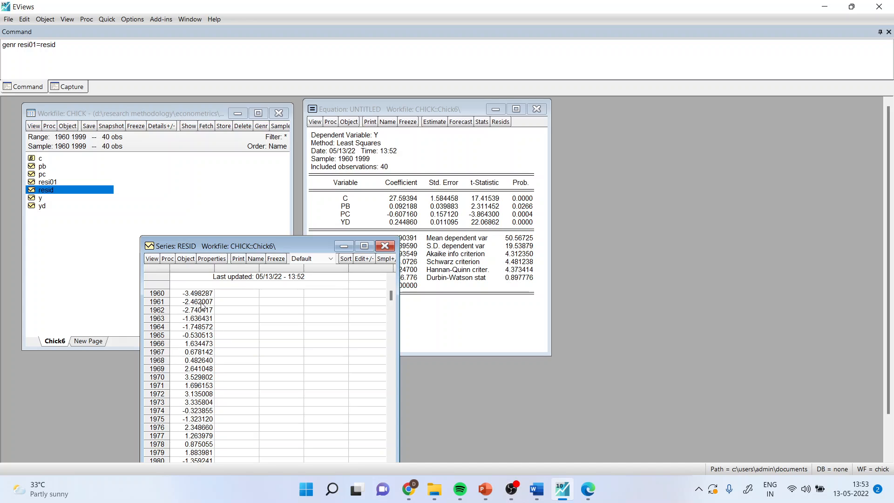
{"action": "left_click", "coordinate": [52, 183]}
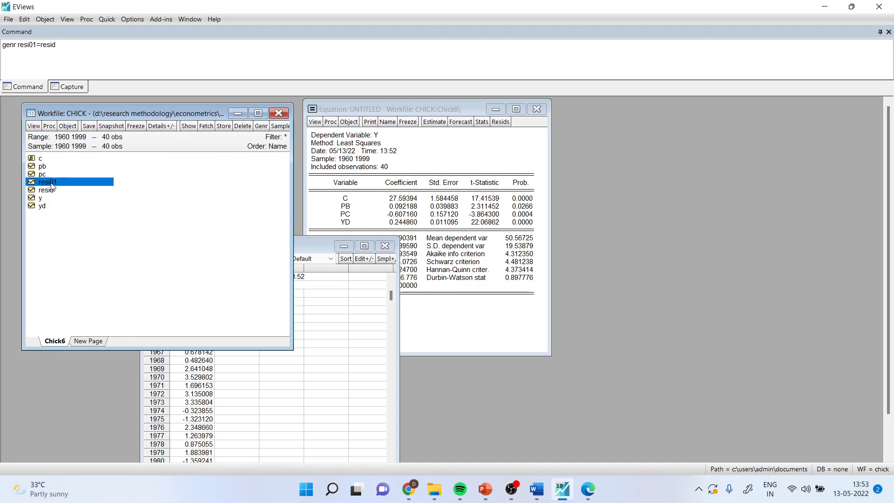
{"action": "left_click", "coordinate": [385, 245]}
{"action": "left_click", "coordinate": [138, 232]}
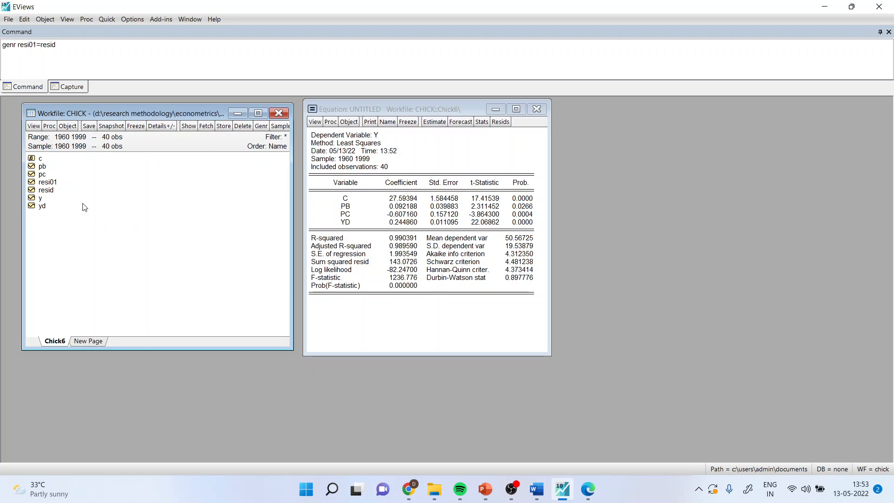
Draw a scatter graph of the residuals against their first lag with "scat resi01(-1) resi01" and maximize it.
{"action": "left_click", "coordinate": [51, 184]}
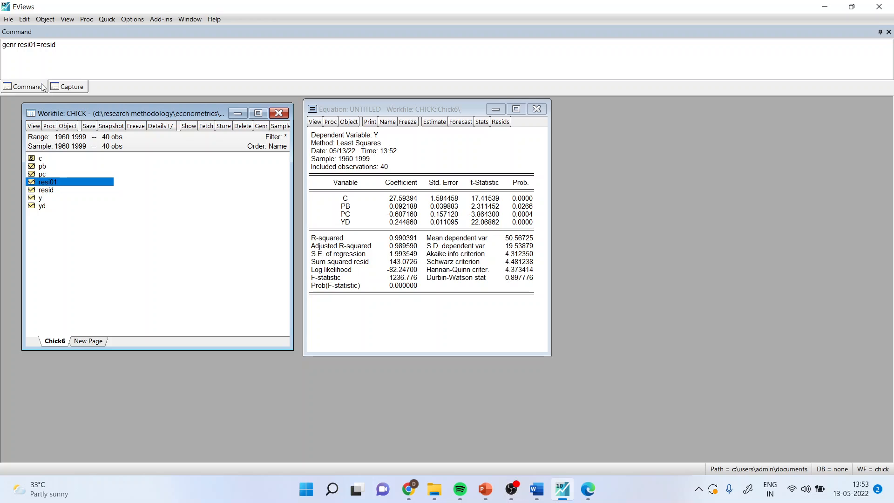
{"action": "left_click", "coordinate": [36, 59]}
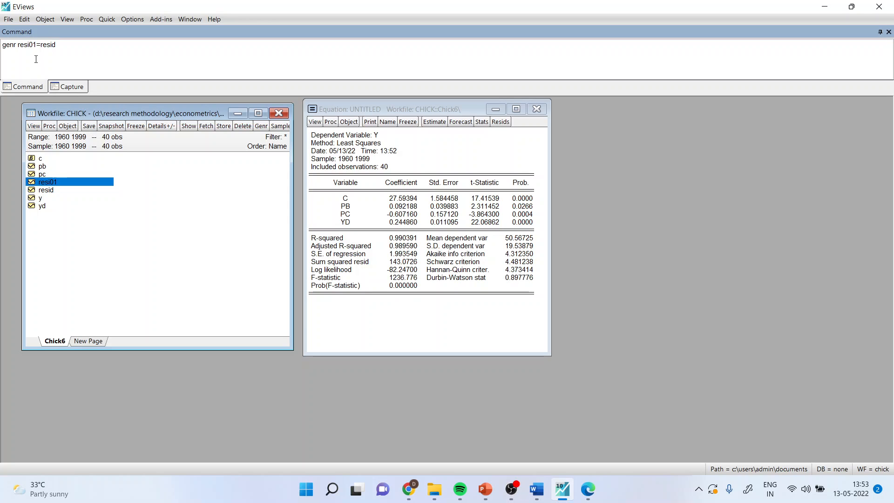
{"action": "type", "text": "scat resi01(-1) resi01"}
{"action": "key", "text": "Return"}
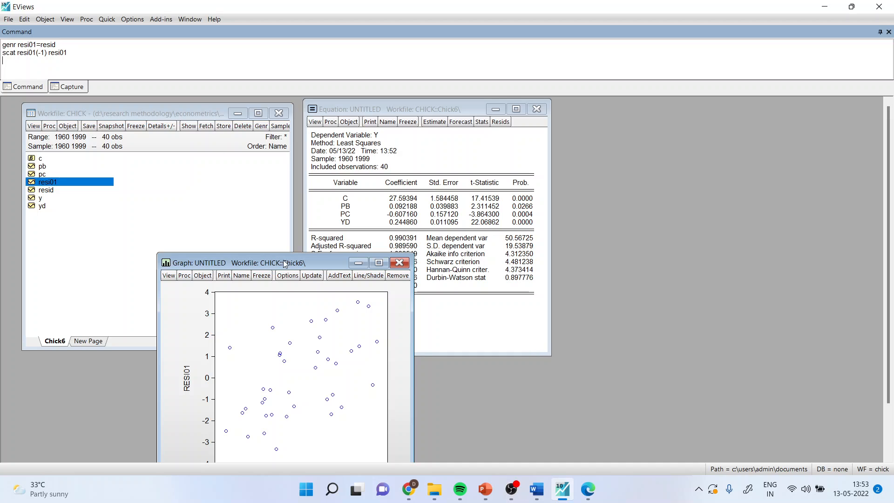
{"action": "left_click_drag", "start_coordinate": [287, 263], "coordinate": [549, 111]}
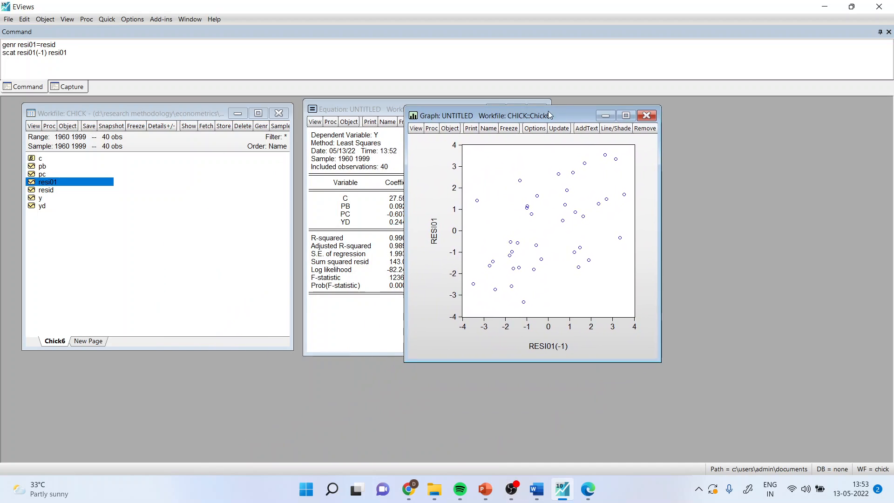
{"action": "left_click", "coordinate": [628, 113]}
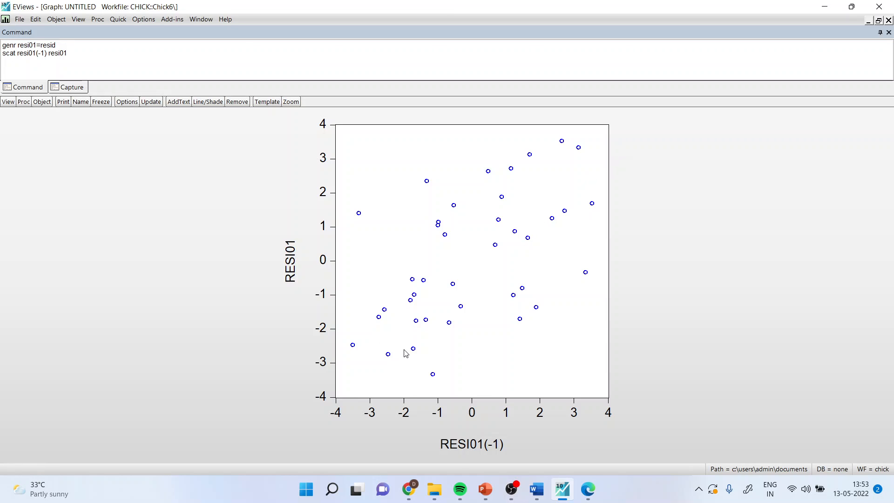
{"action": "mouse_move", "coordinate": [407, 356]}
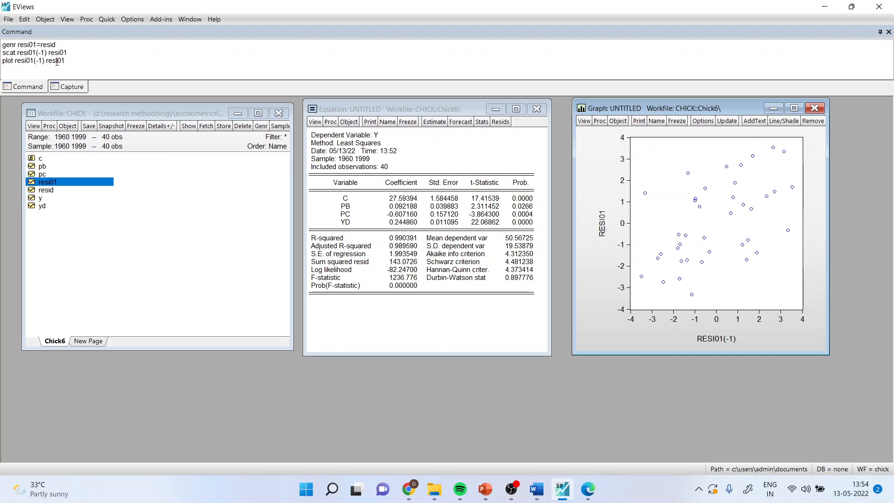
Draw a line graph of the lagged and current residuals with "plot resi01(-1) resi01" and maximize it.
{"action": "left_click", "coordinate": [69, 61]}
{"action": "key", "text": "Return"}
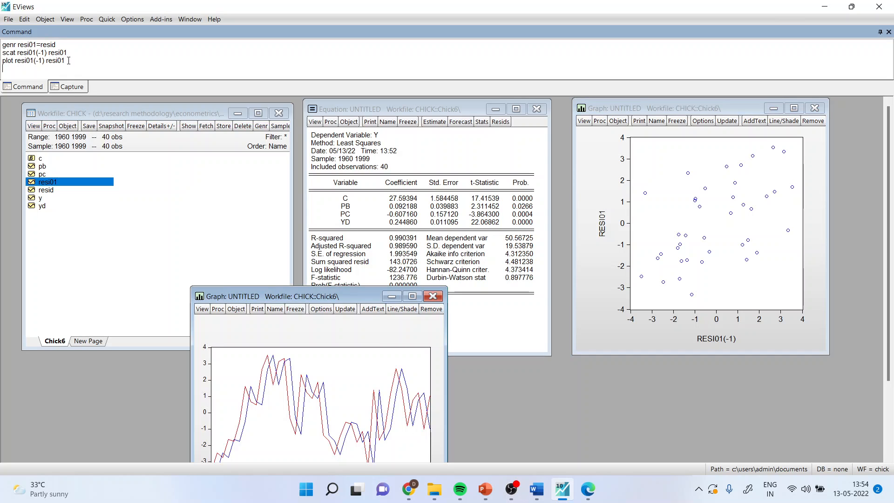
{"action": "double_click", "coordinate": [411, 296]}
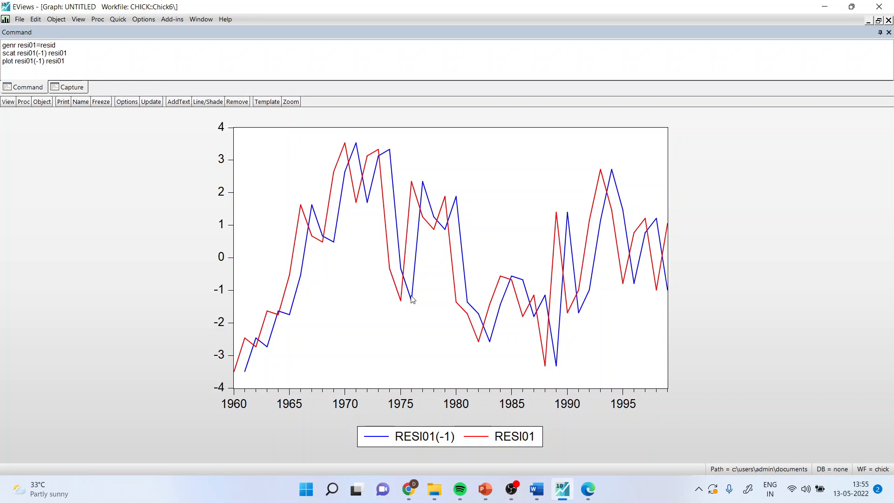
Switch to the Word document and review the listed genr, scat and plot commands.
{"action": "key", "text": "alt+Tab"}
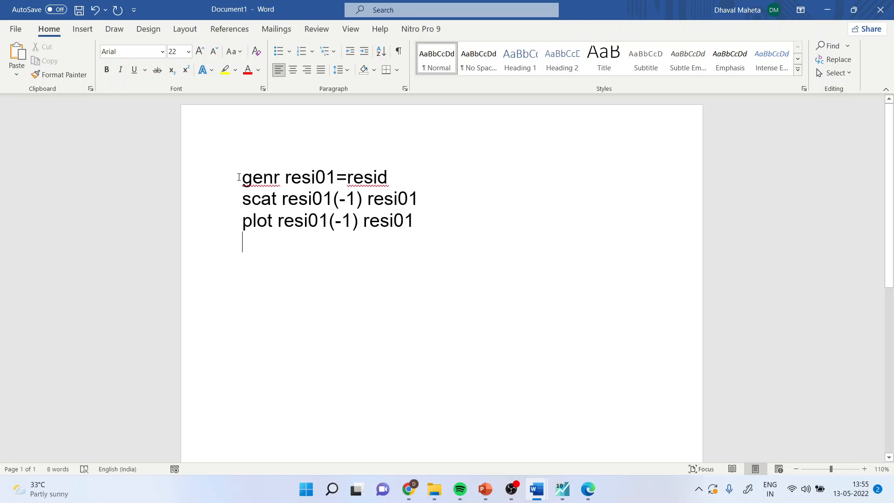
{"action": "left_click_drag", "start_coordinate": [242, 177], "coordinate": [468, 231]}
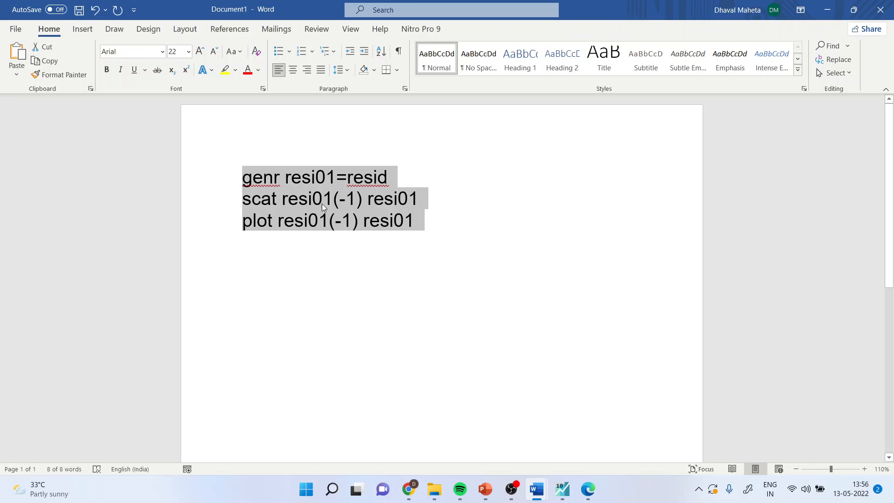
{"action": "left_click", "coordinate": [366, 208]}
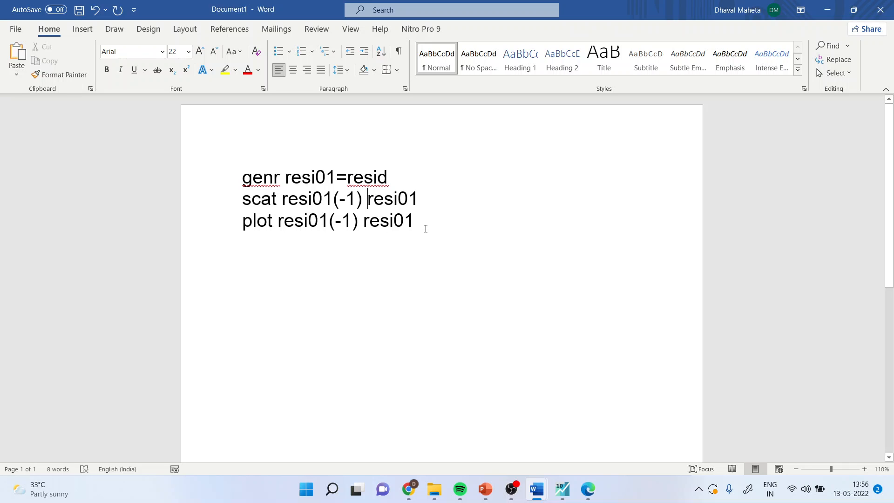
Switch to EViews and close the untitled line graph and scatter graph, deleting both.
{"action": "left_click", "coordinate": [564, 489]}
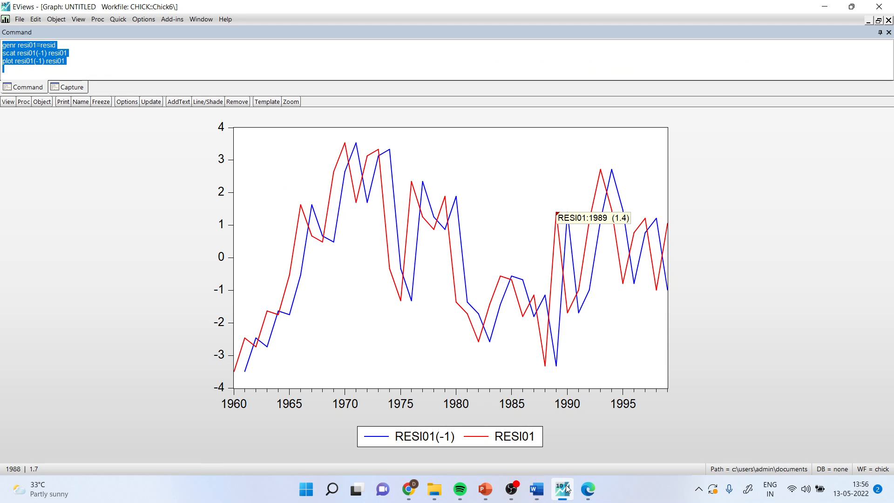
{"action": "left_click", "coordinate": [888, 21]}
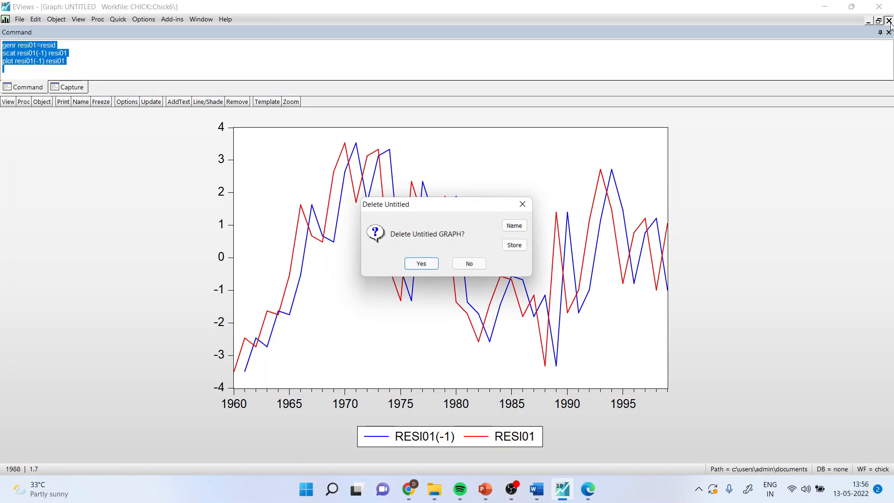
{"action": "left_click", "coordinate": [432, 264]}
{"action": "left_click", "coordinate": [889, 21]}
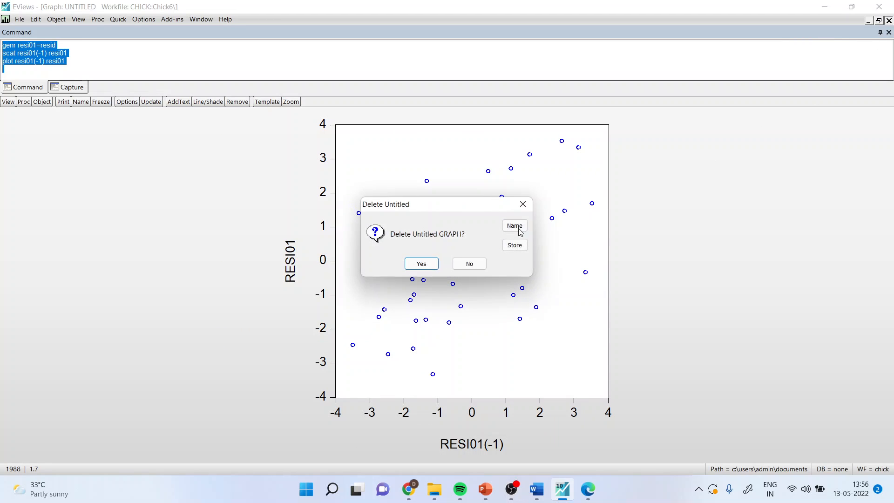
{"action": "left_click", "coordinate": [422, 264]}
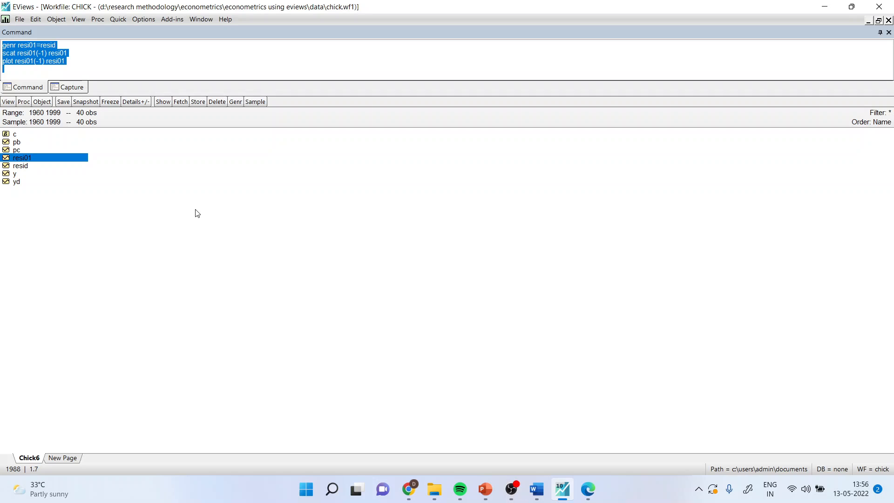
Restore the CHICK workfile window to normal size and maximize the untitled regression equation.
{"action": "left_click", "coordinate": [144, 58]}
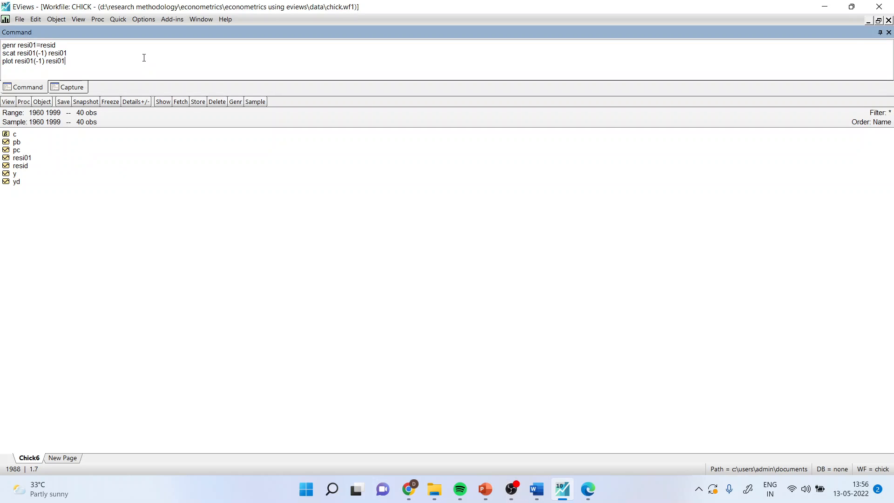
{"action": "left_click", "coordinate": [879, 20]}
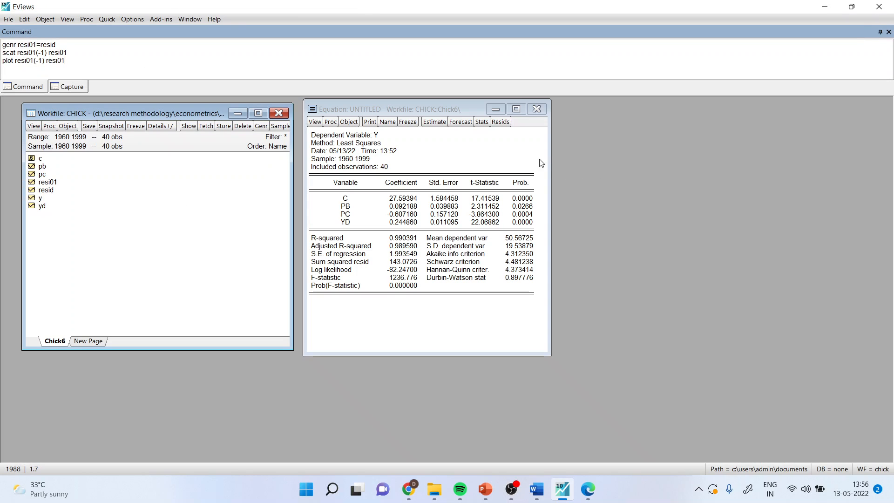
{"action": "left_click", "coordinate": [516, 110]}
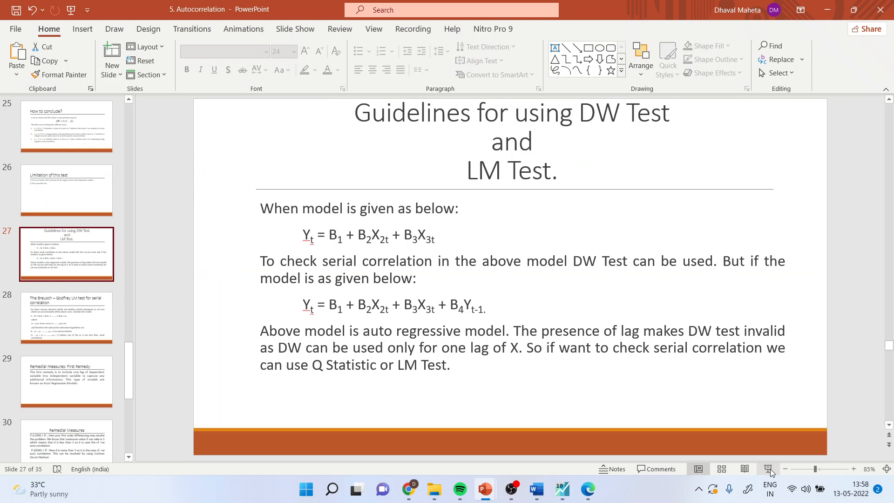
Present the PowerPoint slides on DW and LM test guidelines and the Breusch–Godfrey LM test, and end the show.
{"action": "left_click", "coordinate": [769, 468]}
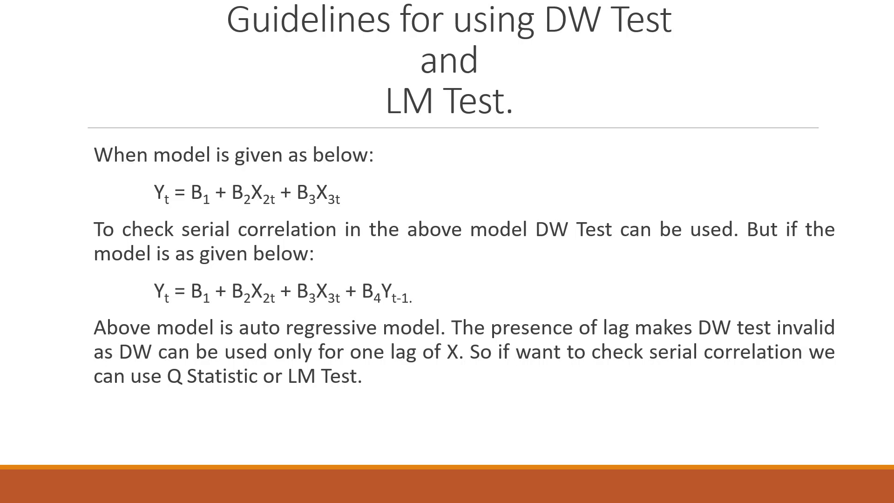
{"action": "key", "text": "Right"}
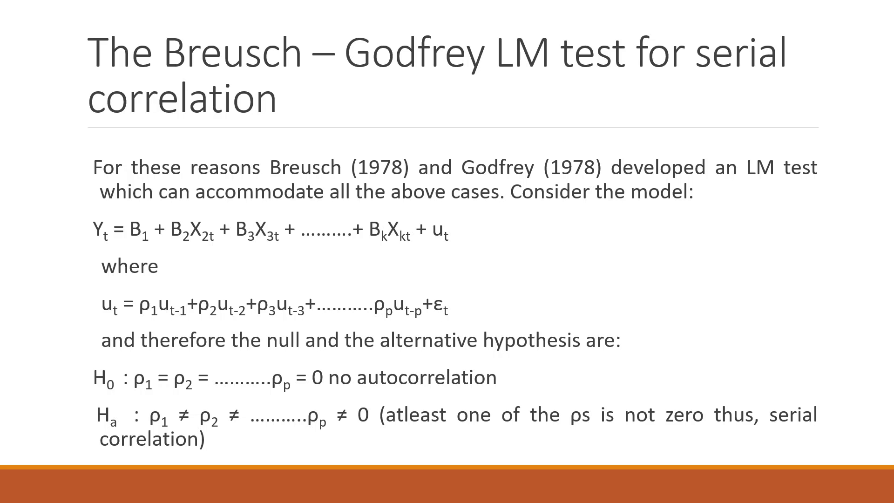
{"action": "key", "text": "Escape"}
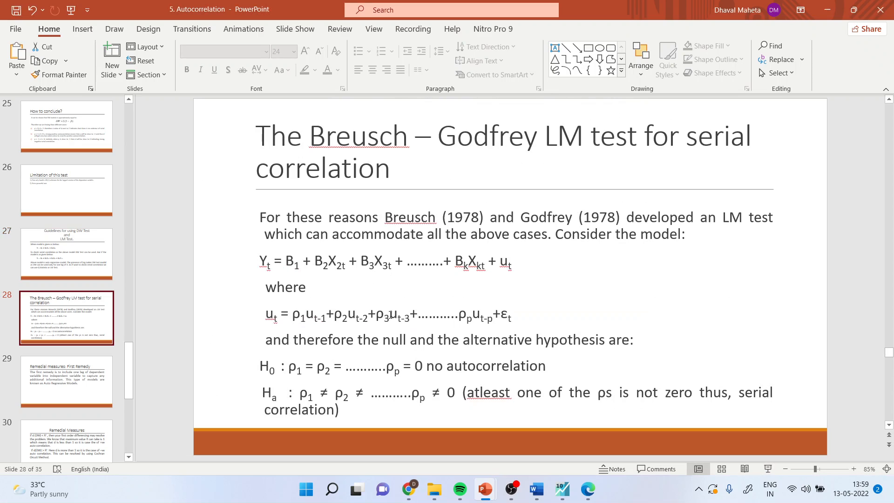
Switch to EViews, produce the residual correlogram with Q-statistics for 20 lags, and highlight its probability column.
{"action": "left_click", "coordinate": [562, 489]}
{"action": "left_click", "coordinate": [8, 102]}
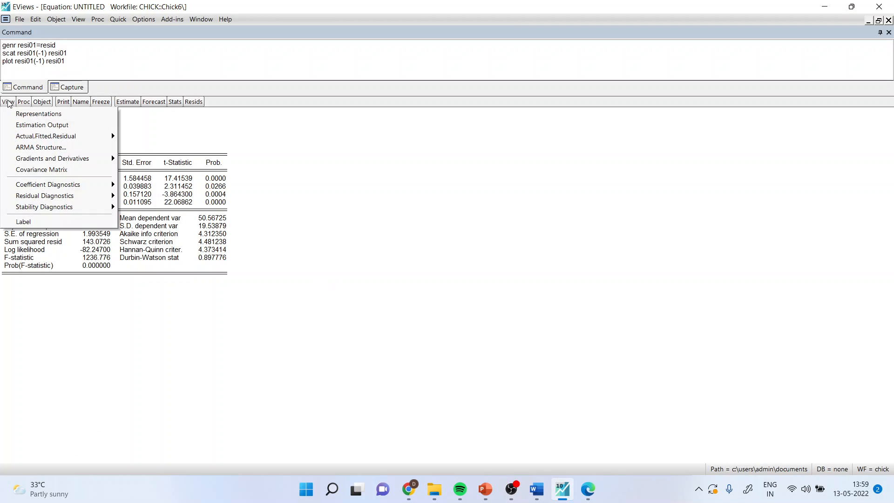
{"action": "mouse_move", "coordinate": [58, 200]}
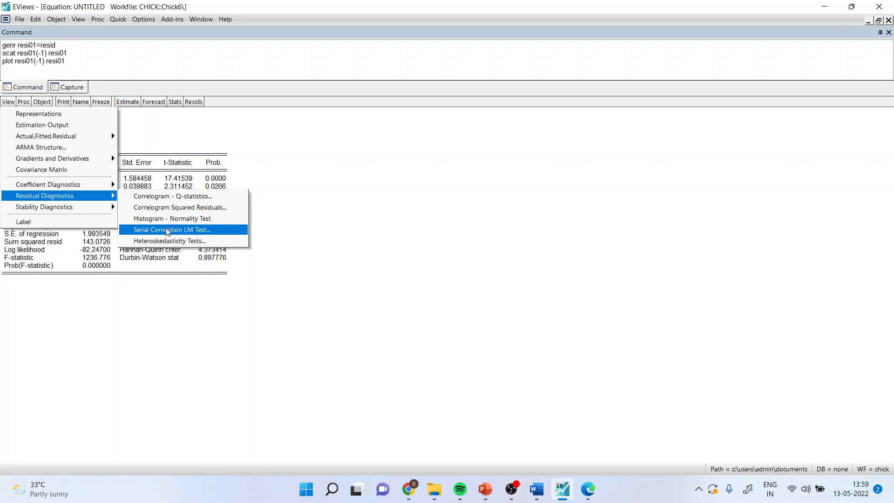
{"action": "left_click", "coordinate": [183, 201]}
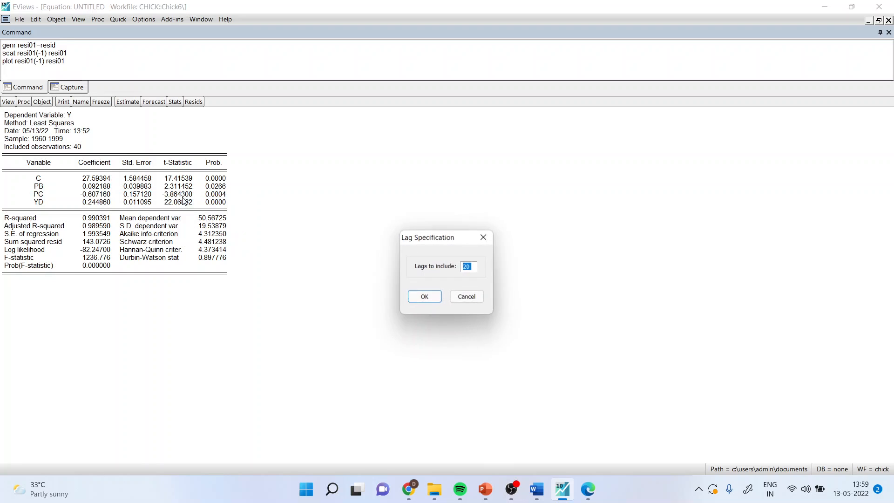
{"action": "left_click", "coordinate": [425, 297]}
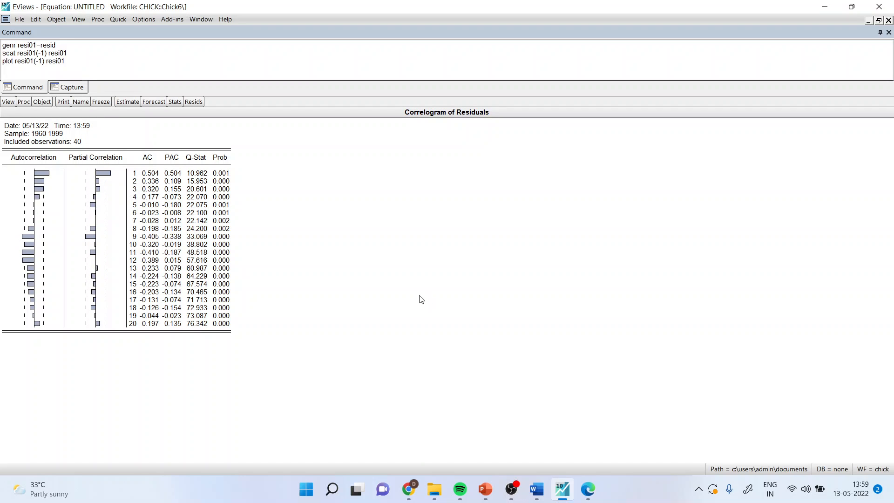
{"action": "left_click_drag", "start_coordinate": [218, 174], "coordinate": [227, 326]}
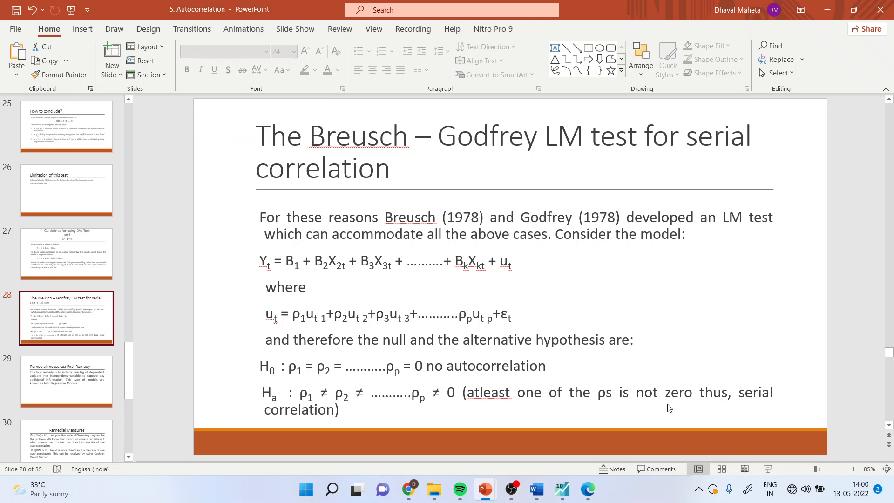
Present the DW and LM test guidelines slide, and in EViews run the serial correlation LM test with 2 lags.
{"action": "left_click", "coordinate": [772, 470]}
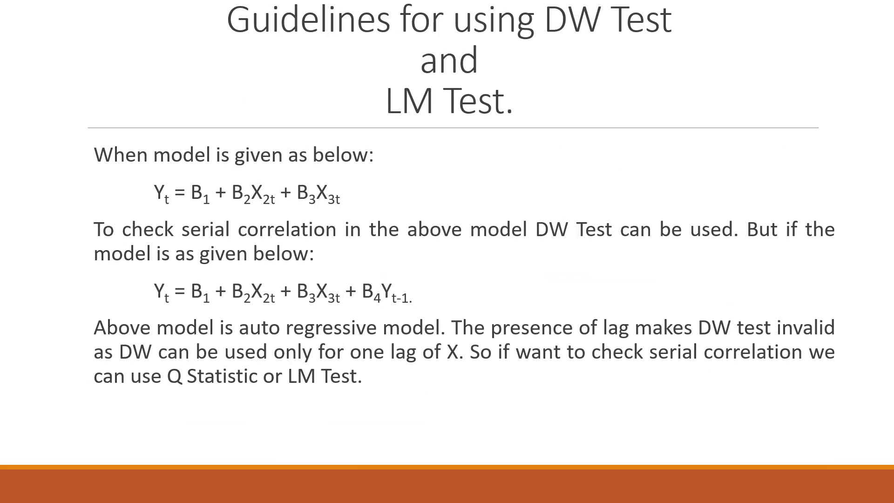
{"action": "key", "text": "Escape"}
{"action": "left_click", "coordinate": [561, 488]}
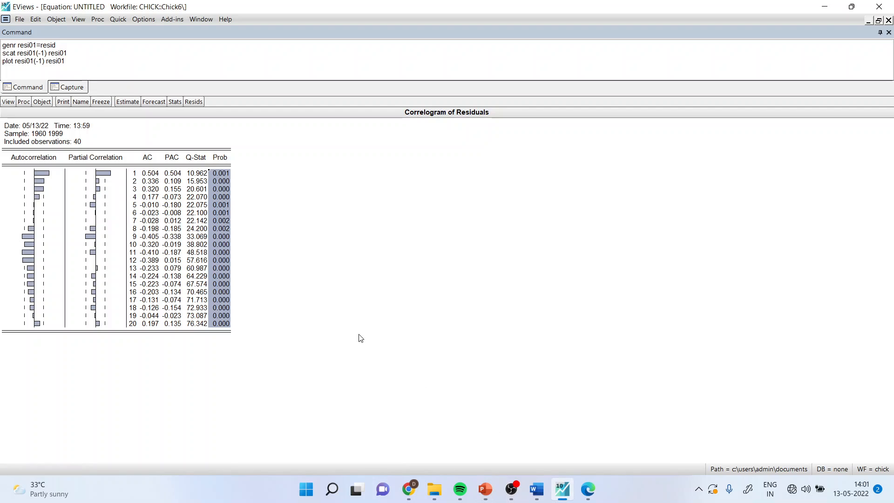
{"action": "left_click", "coordinate": [9, 102]}
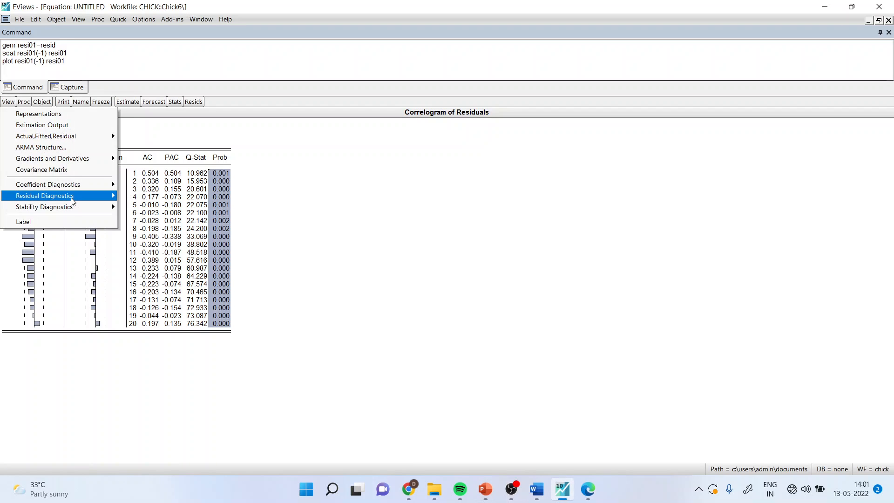
{"action": "mouse_move", "coordinate": [77, 196]}
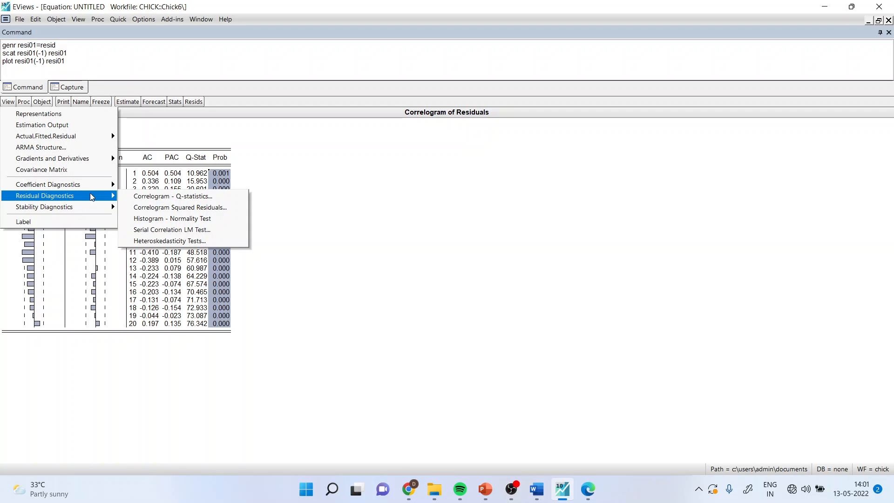
{"action": "left_click", "coordinate": [181, 230]}
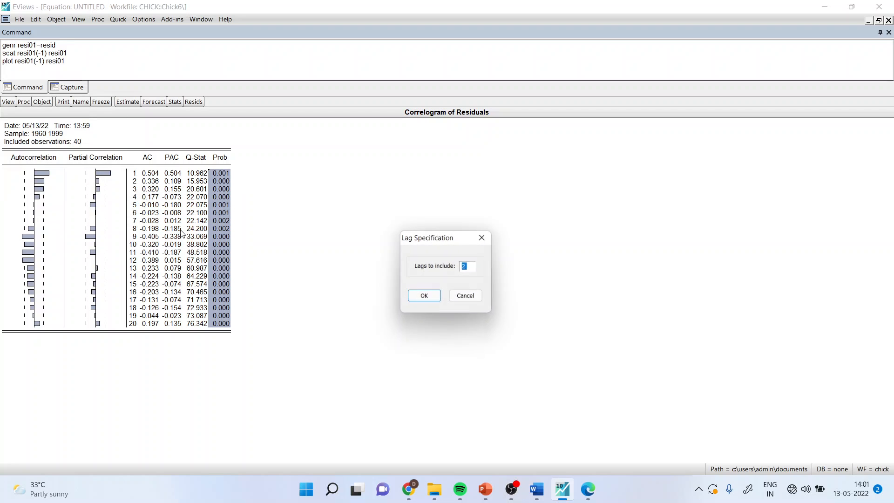
{"action": "left_click", "coordinate": [425, 297]}
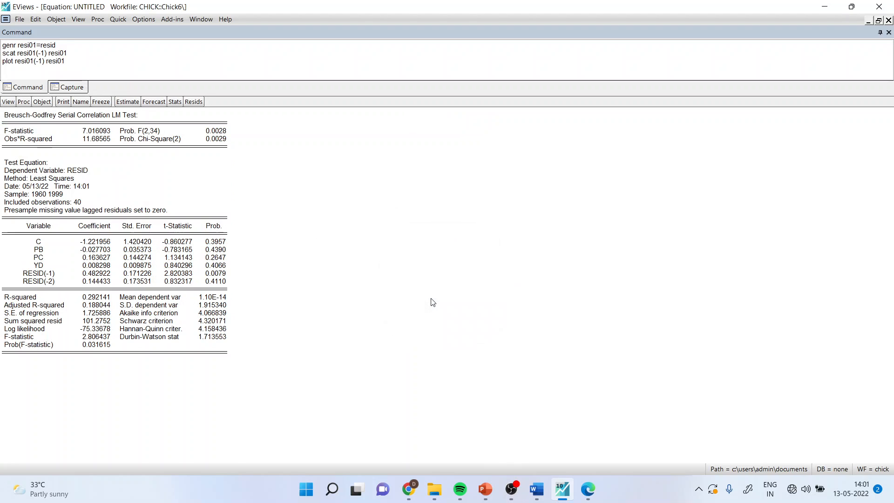
{"action": "key", "text": "ctrl+a"}
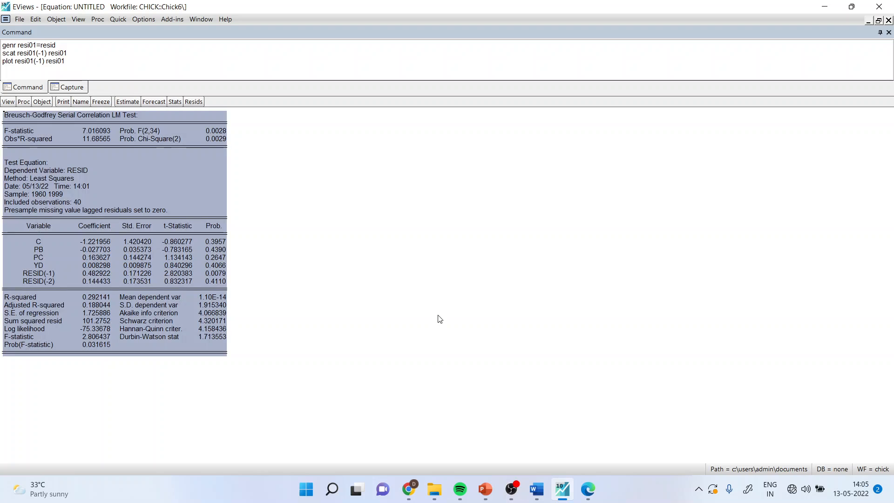
{"action": "right_click", "coordinate": [179, 171]}
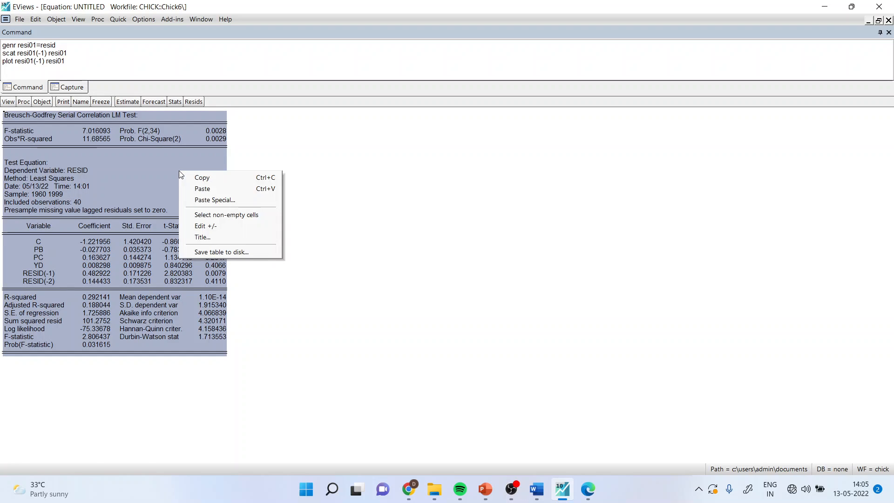
{"action": "left_click", "coordinate": [203, 182]}
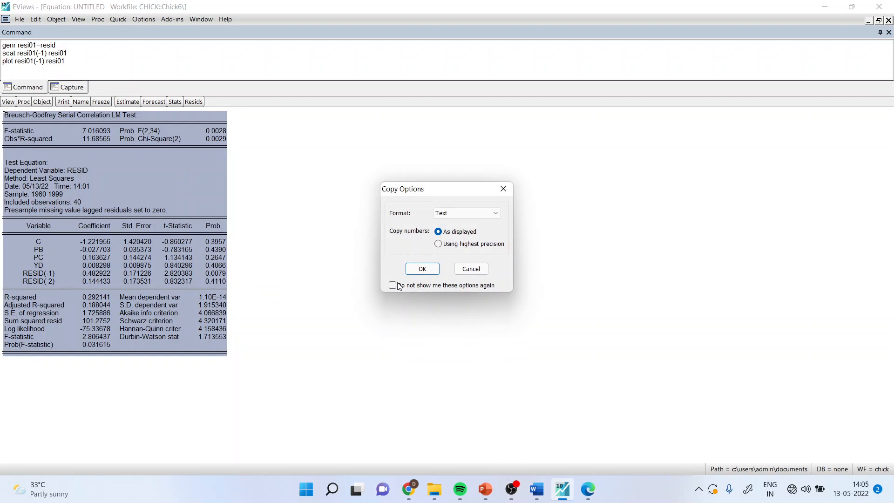
{"action": "left_click", "coordinate": [468, 273]}
Switch to Document1 in Word and examine the LM test's Chi-Square and RESID(-1) probabilities along with the written hypotheses and conclusion.
{"action": "mouse_move", "coordinate": [537, 489]}
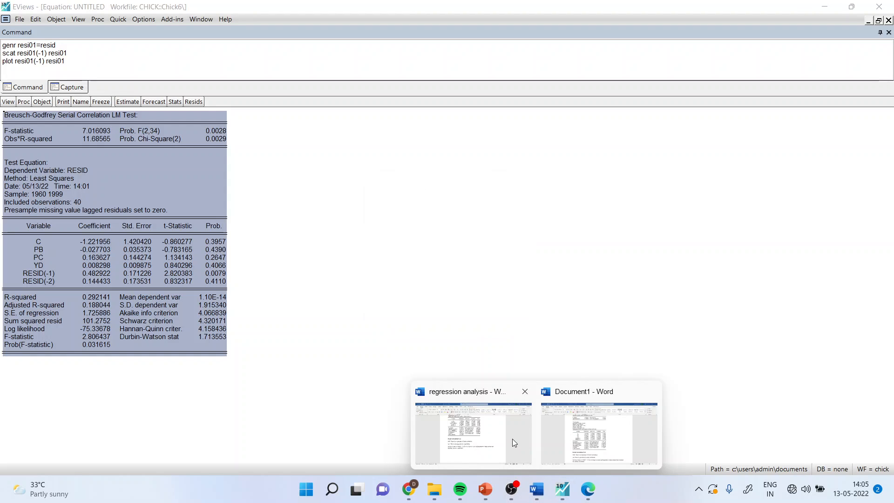
{"action": "left_click", "coordinate": [573, 437]}
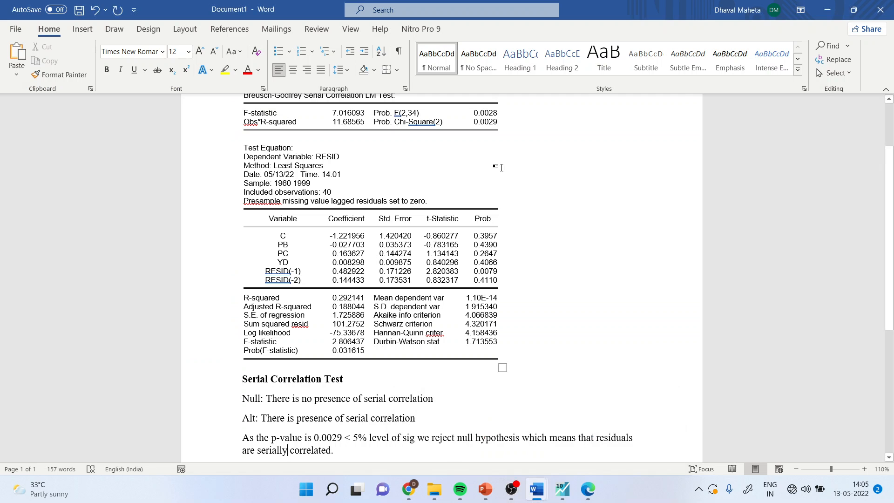
{"action": "scroll", "coordinate": [410, 361], "scroll_direction": "down", "scroll_amount": 1}
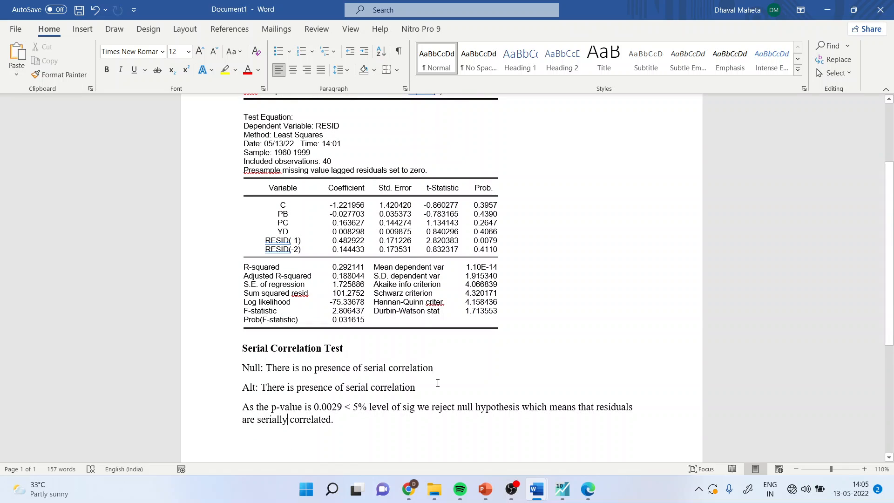
{"action": "scroll", "coordinate": [437, 382], "scroll_direction": "up", "scroll_amount": 2}
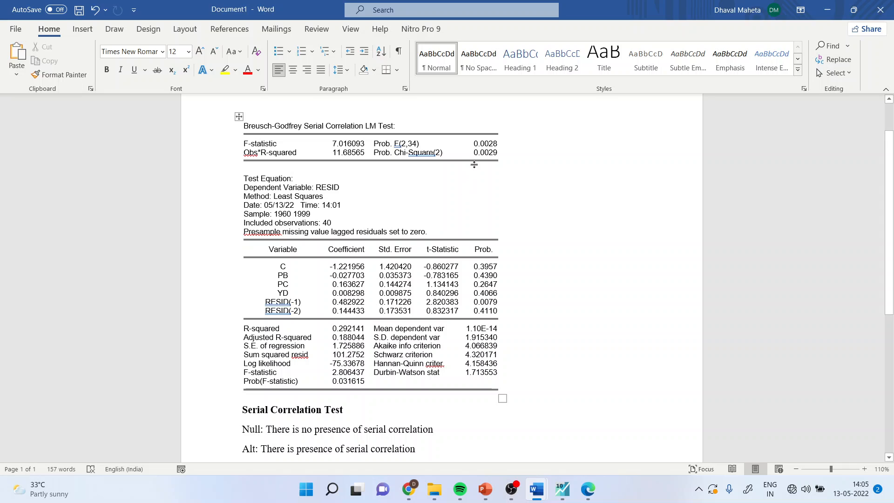
{"action": "left_click_drag", "start_coordinate": [497, 154], "coordinate": [473, 154]}
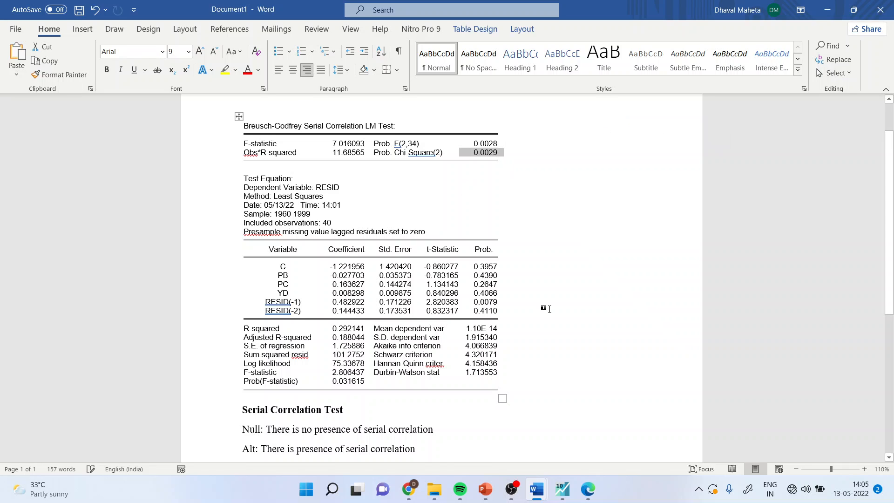
{"action": "scroll", "coordinate": [382, 412], "scroll_direction": "down", "scroll_amount": 2}
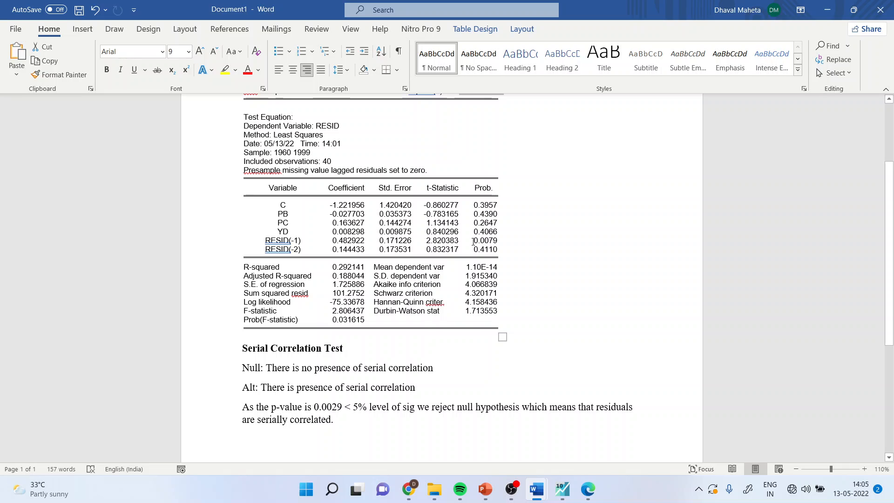
{"action": "left_click_drag", "start_coordinate": [473, 241], "coordinate": [503, 246]}
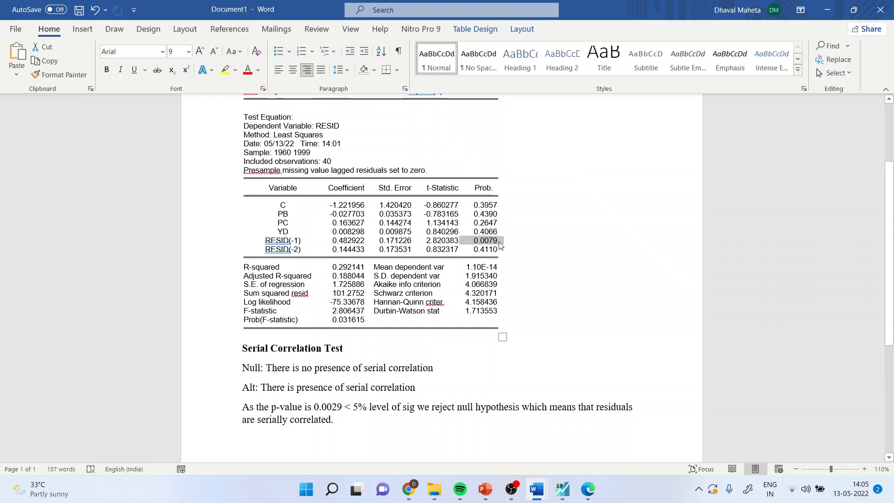
{"action": "left_click_drag", "start_coordinate": [259, 242], "coordinate": [306, 240]}
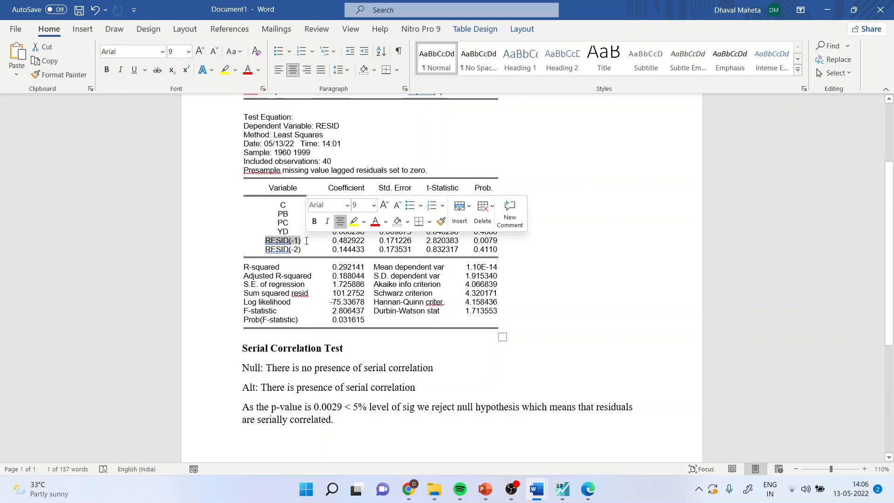
Switch to PowerPoint, present the slide "Remedial measures: First Remedy", and end the show.
{"action": "key", "text": "alt+Tab"}
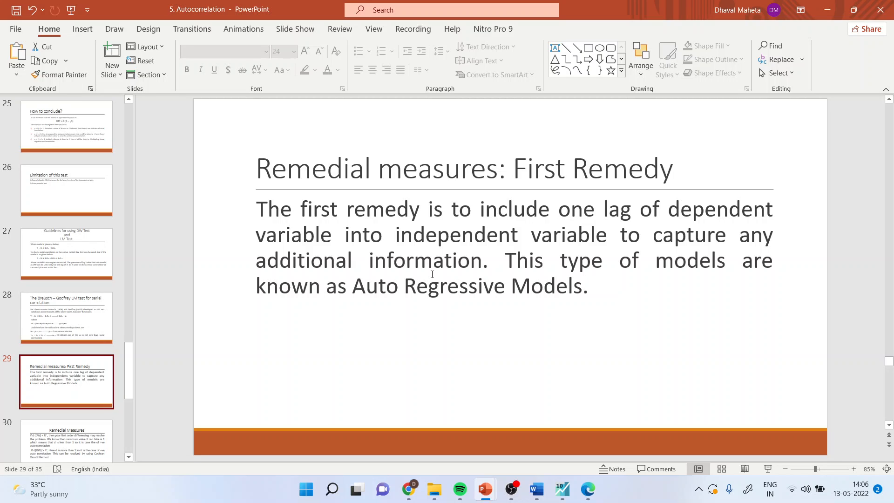
{"action": "left_click", "coordinate": [768, 469]}
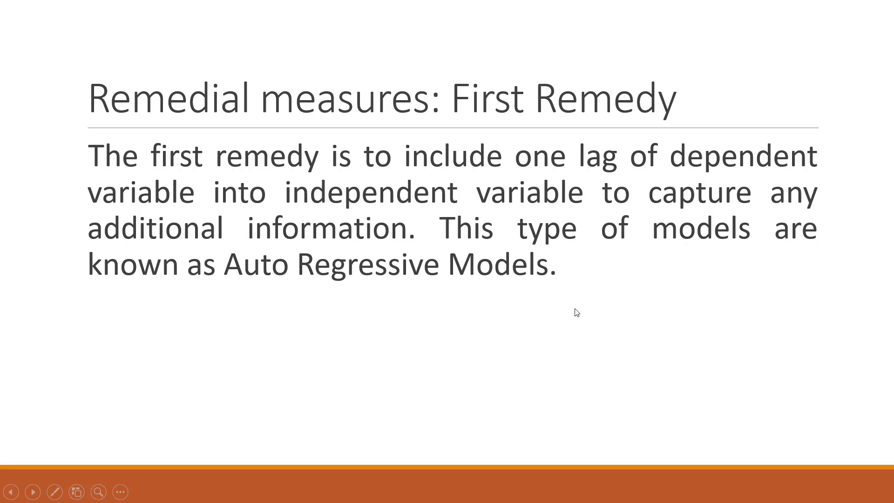
{"action": "key", "text": "Escape"}
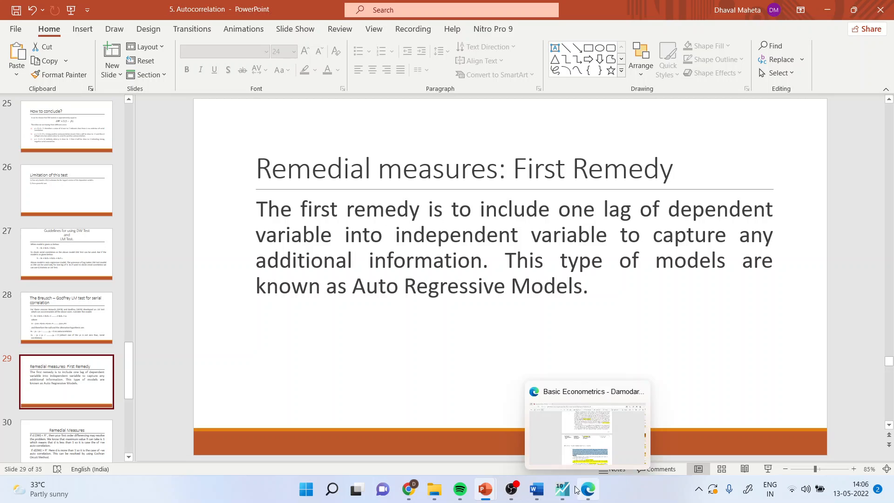
Switch to EViews, re-estimate the equation as y c pb pc yd y(-1), and select its Durbin-Watson statistic.
{"action": "left_click", "coordinate": [562, 496]}
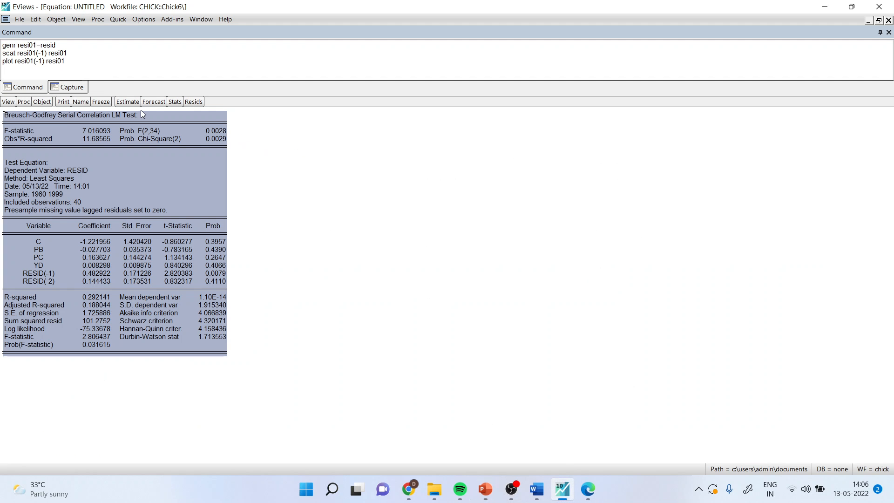
{"action": "left_click", "coordinate": [129, 101]}
{"action": "left_click", "coordinate": [387, 227]}
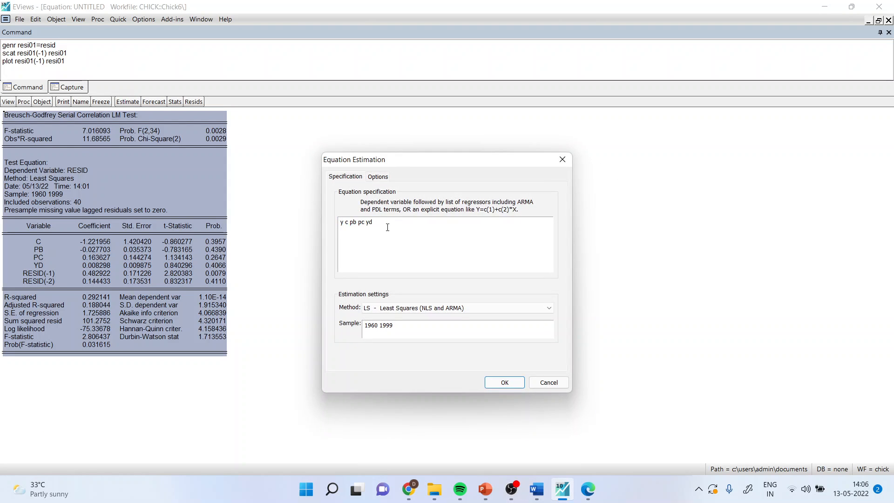
{"action": "type", "text": "y(-"}
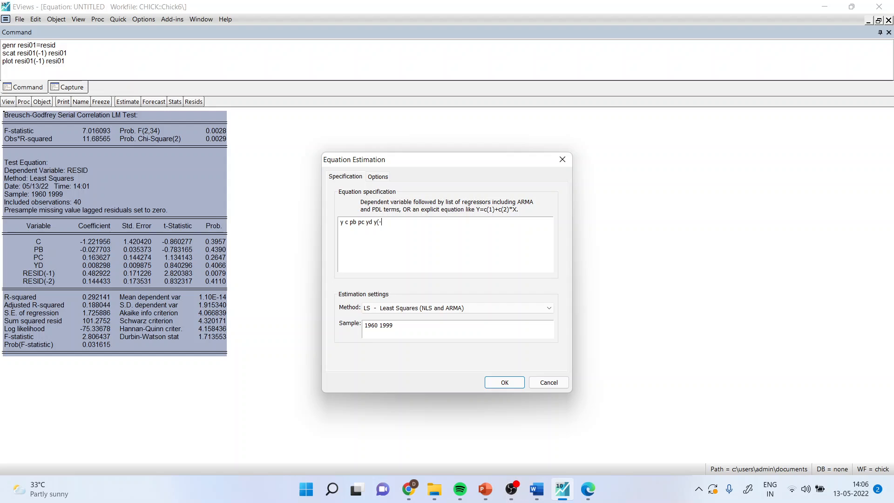
{"action": "type", "text": "1)"}
{"action": "left_click", "coordinate": [505, 382]}
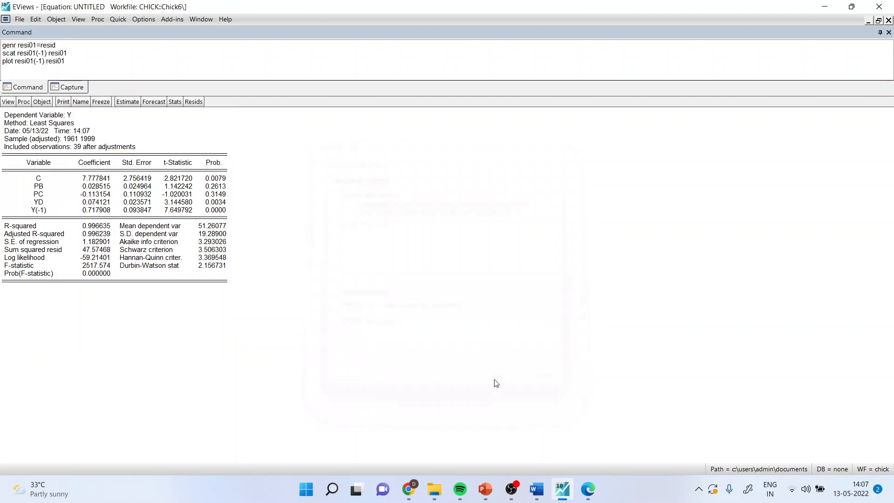
{"action": "left_click", "coordinate": [203, 267]}
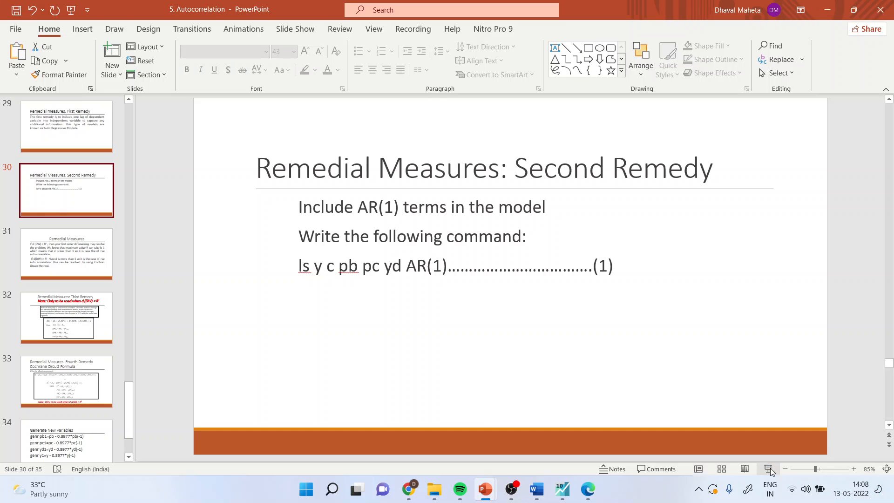
Present the slide "Remedial Measures: Second Remedy", end the show, and return to EViews.
{"action": "left_click", "coordinate": [769, 469]}
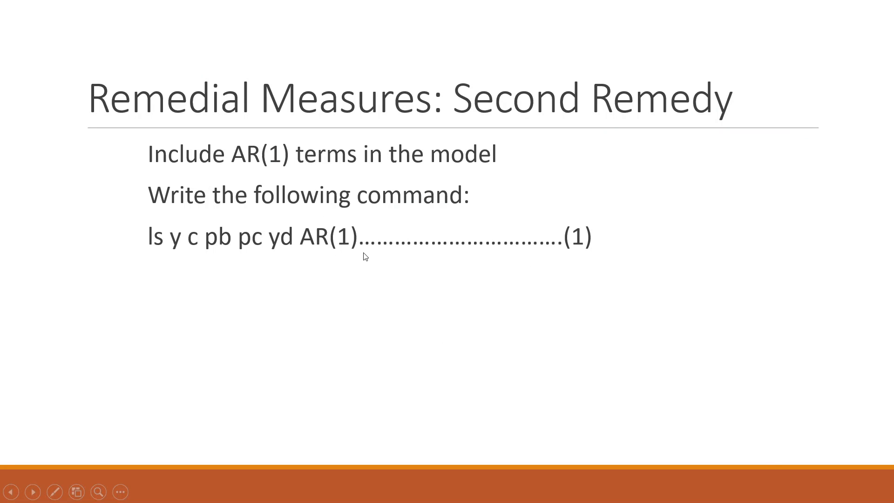
{"action": "key", "text": "Escape"}
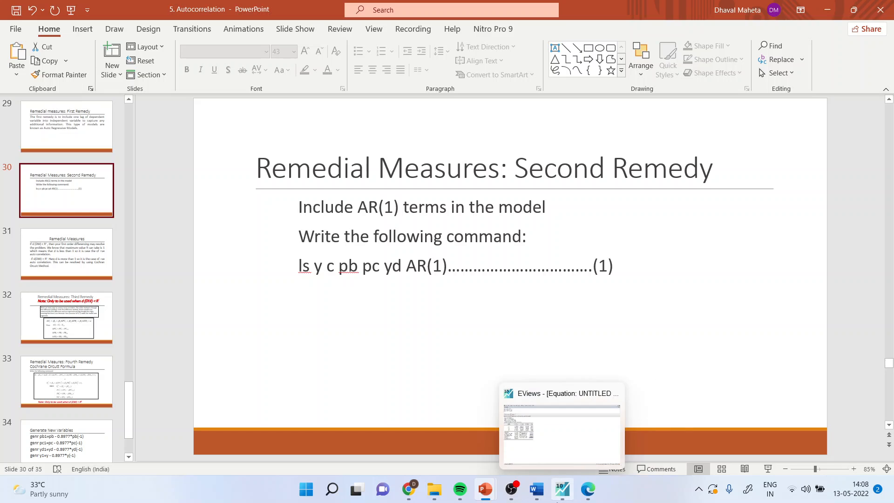
{"action": "left_click", "coordinate": [558, 498]}
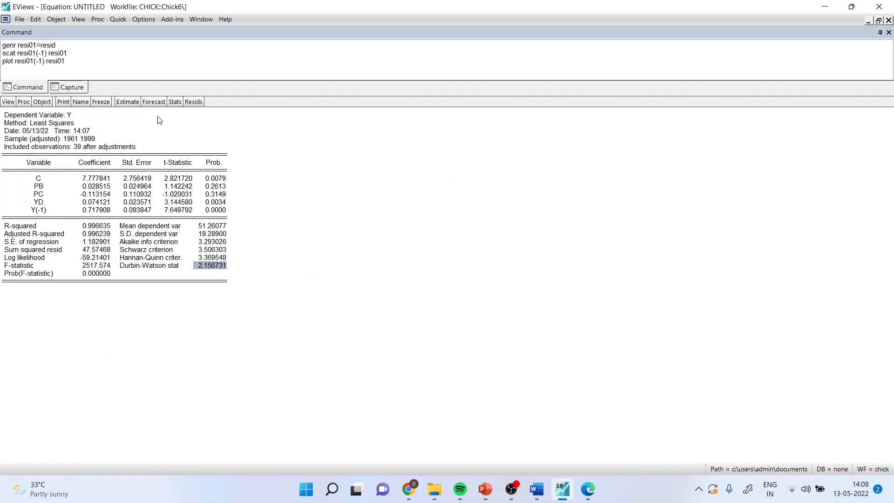
Re-estimate the equation with AR(1) in place of y(-1), and select its Durbin-Watson statistic.
{"action": "left_click", "coordinate": [131, 105]}
{"action": "left_click", "coordinate": [397, 227]}
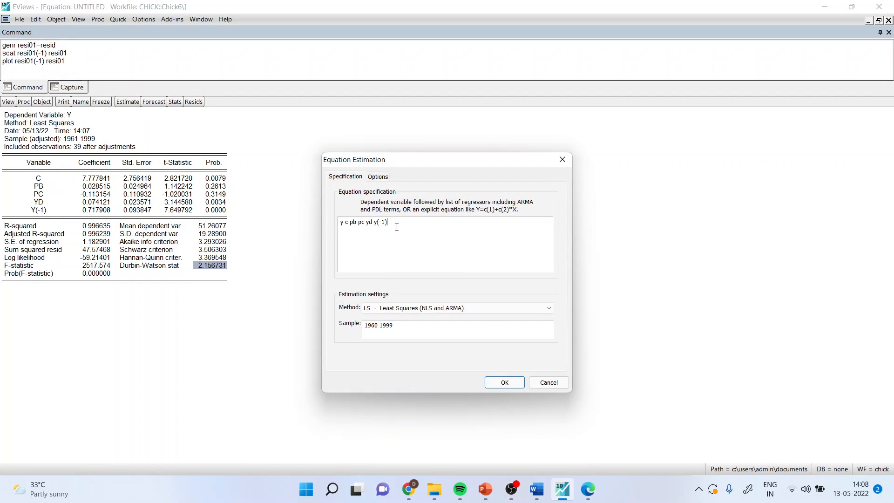
{"action": "key", "text": "BackSpace"}
{"action": "key", "text": "BackSpace"}
{"action": "key", "text": "BackSpace"}
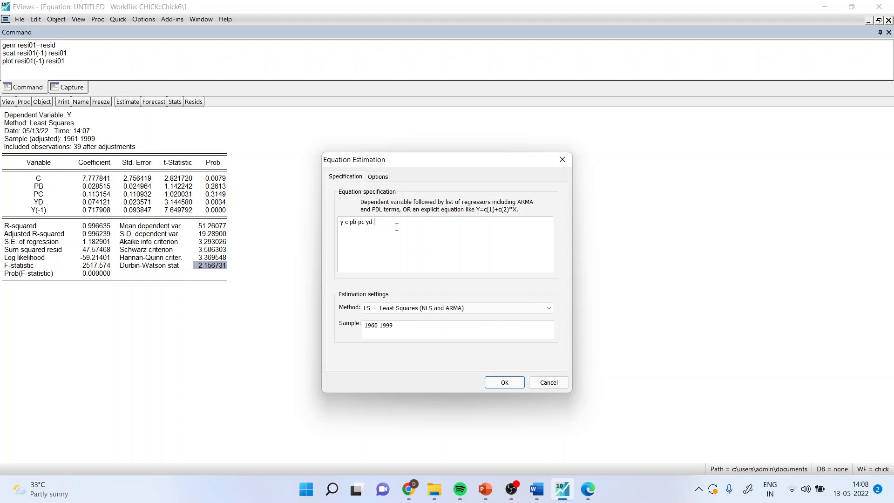
{"action": "type", "text": "AR(1"}
{"action": "left_click", "coordinate": [504, 383]}
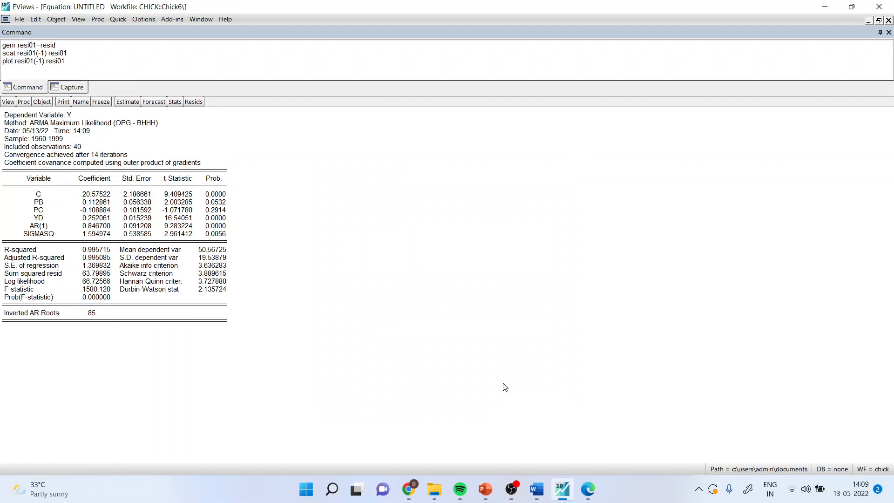
{"action": "left_click", "coordinate": [213, 291]}
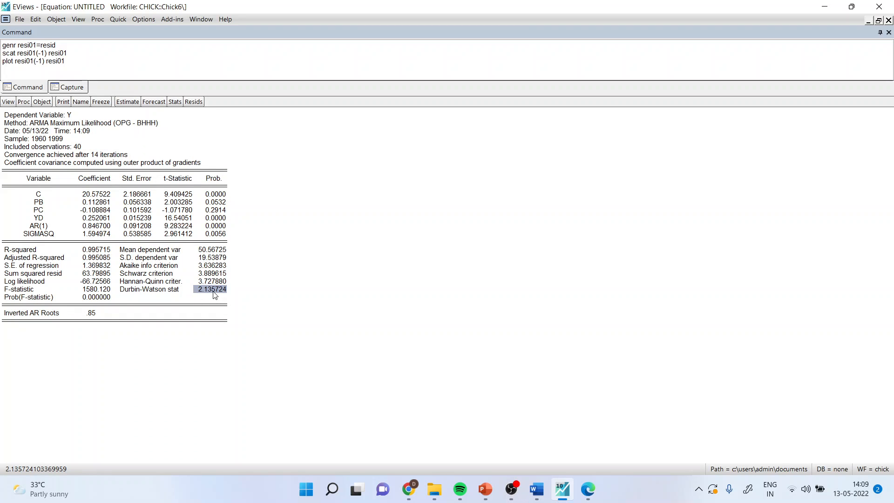
Switch to the 5. Autocorrelation presentation in PowerPoint and present the "Remedial Measures" slide followed by the Third Remedy slide.
{"action": "mouse_move", "coordinate": [486, 490]}
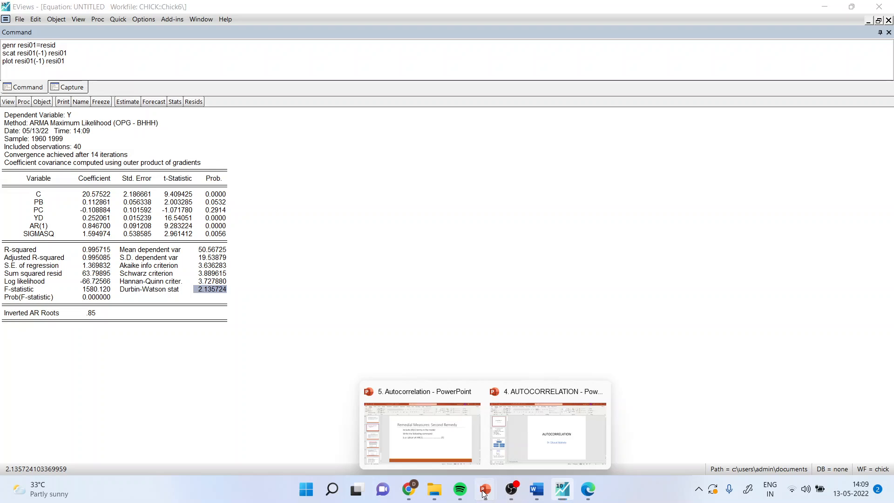
{"action": "left_click", "coordinate": [463, 451]}
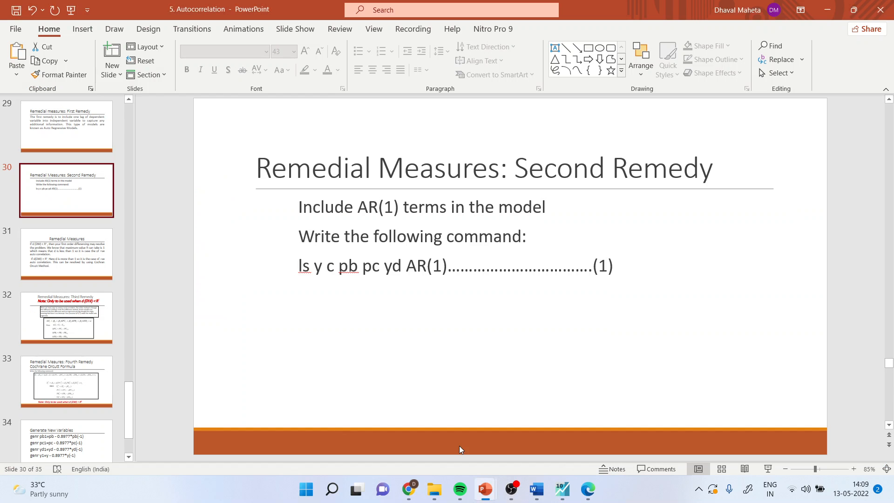
{"action": "left_click", "coordinate": [82, 267]}
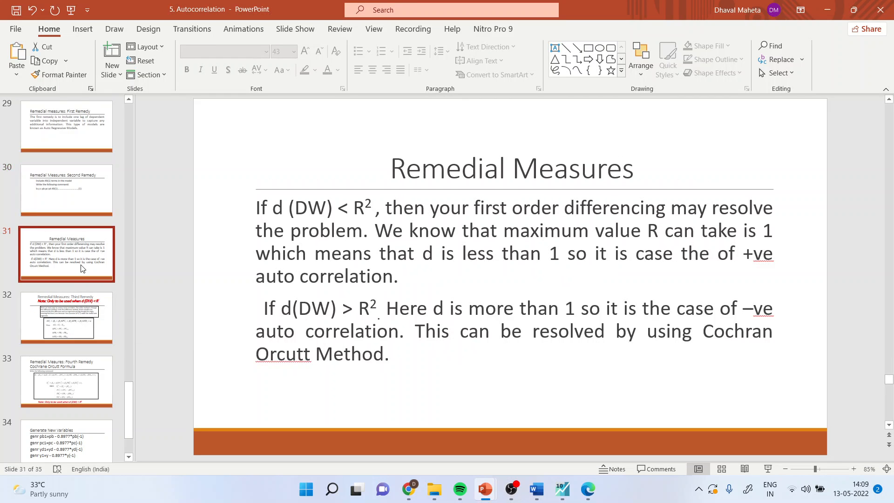
{"action": "left_click", "coordinate": [768, 469]}
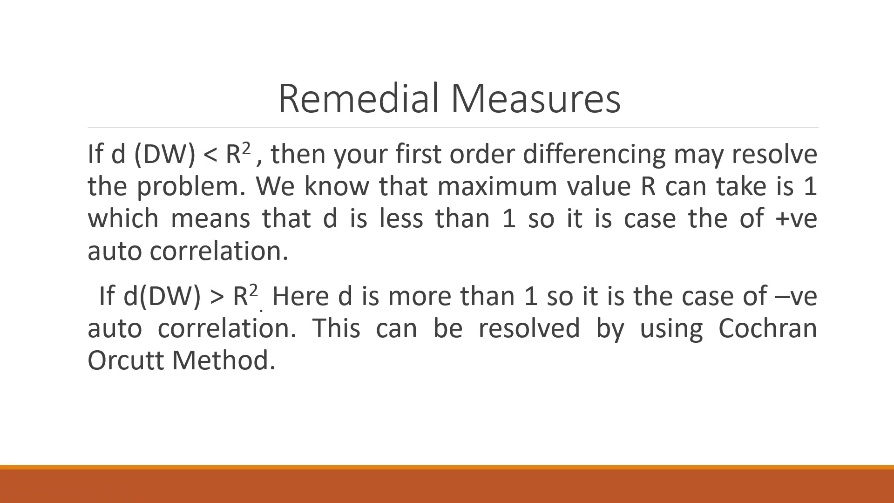
{"action": "key", "text": "Right"}
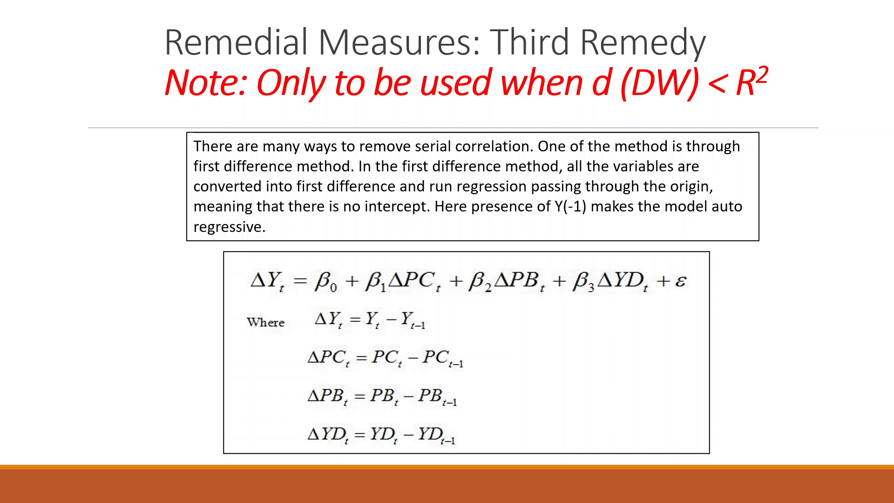
Switch to EViews and re-estimate the equation with y(-1) in place of ar(1).
{"action": "key", "text": "alt+Tab"}
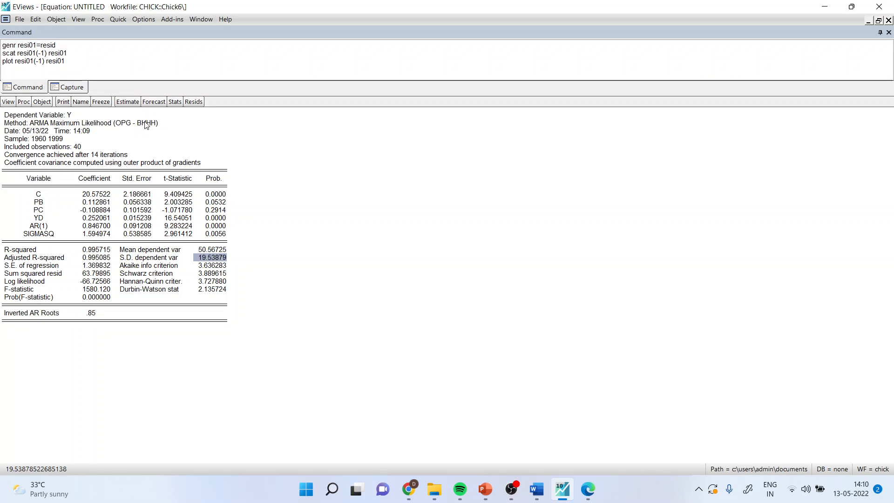
{"action": "left_click", "coordinate": [132, 103]}
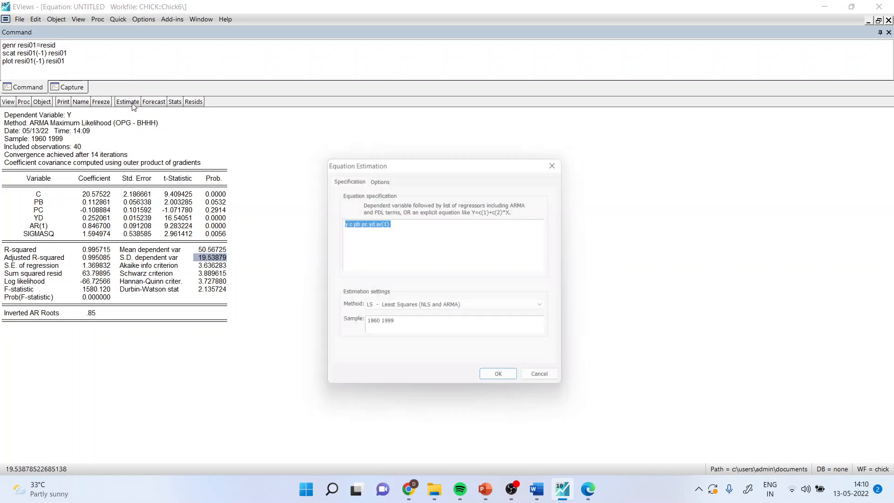
{"action": "left_click", "coordinate": [393, 224]}
{"action": "key", "text": "BackSpace"}
{"action": "key", "text": "BackSpace"}
{"action": "key", "text": "BackSpace"}
{"action": "key", "text": "BackSpace"}
{"action": "key", "text": "BackSpace"}
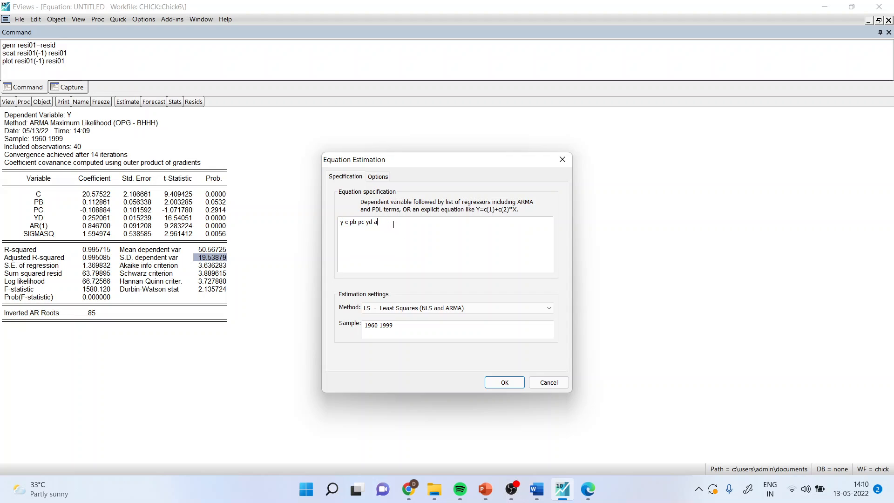
{"action": "type", "text": "y(-1"}
{"action": "left_click", "coordinate": [504, 382]}
Produce the residual correlogram with Q-statistics for 16 lags, and highlight its probability column.
{"action": "left_click", "coordinate": [8, 101]}
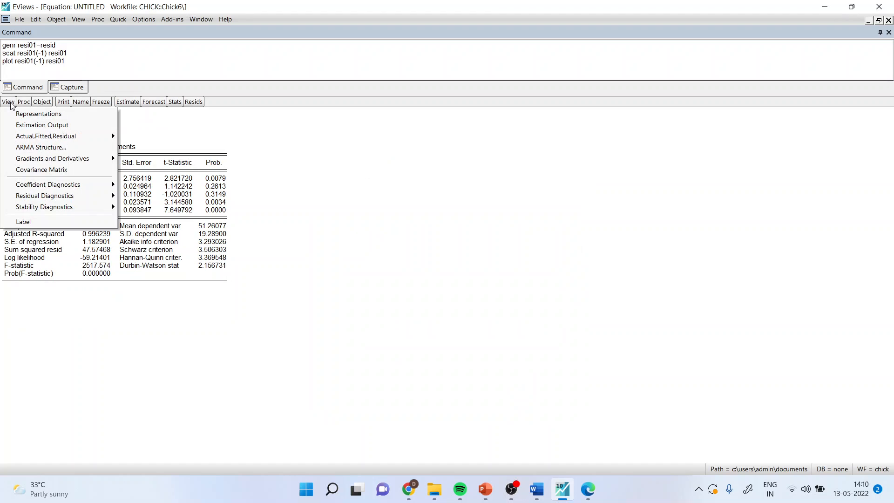
{"action": "mouse_move", "coordinate": [77, 200]}
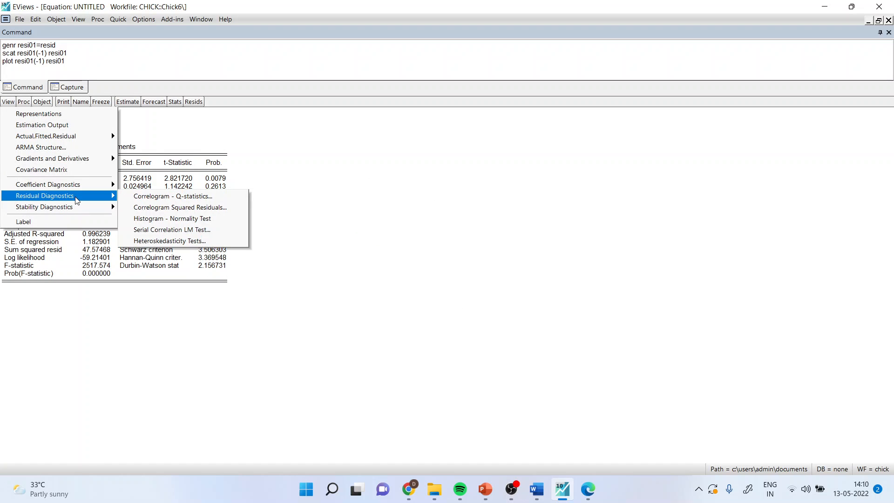
{"action": "left_click", "coordinate": [161, 198]}
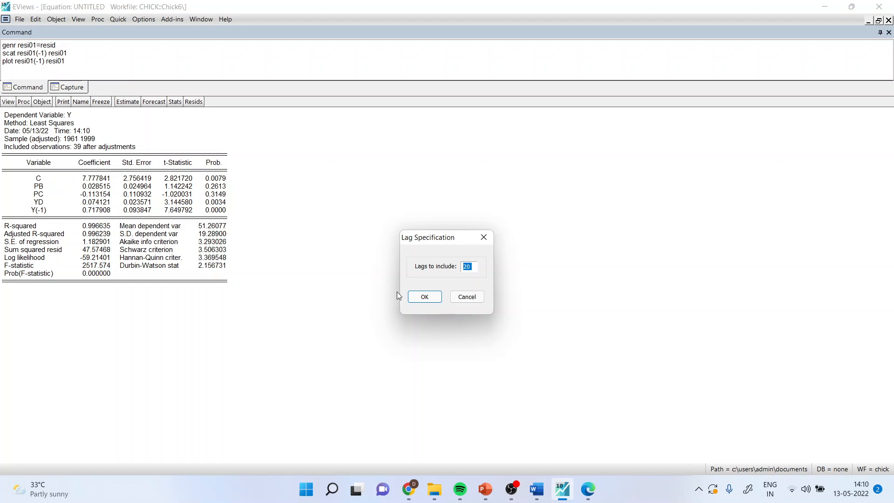
{"action": "type", "text": "16"}
{"action": "left_click", "coordinate": [436, 296]}
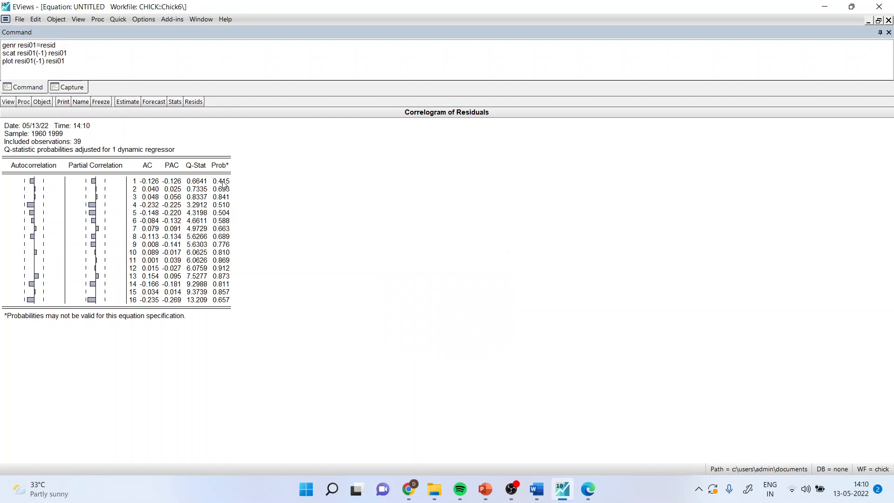
{"action": "left_click_drag", "start_coordinate": [224, 182], "coordinate": [242, 300]}
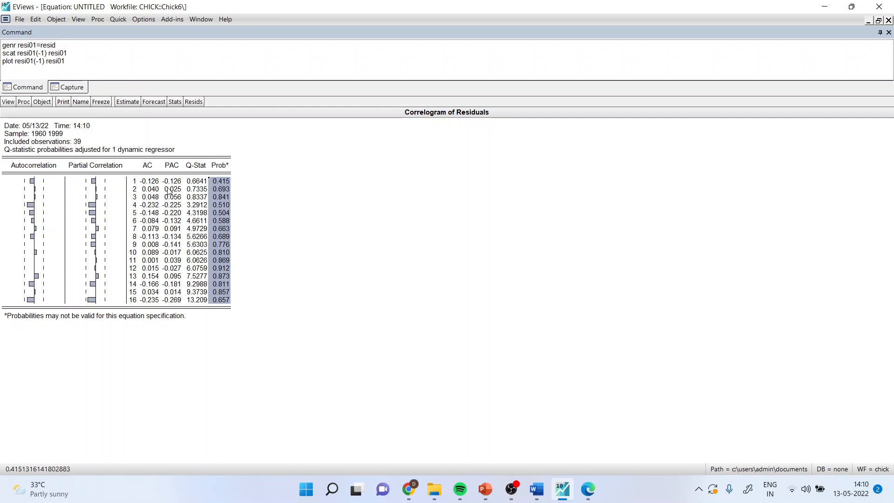
Run the serial correlation LM test with 2 lags on the y(-1) equation, and select its Chi-Square probability.
{"action": "left_click", "coordinate": [8, 102]}
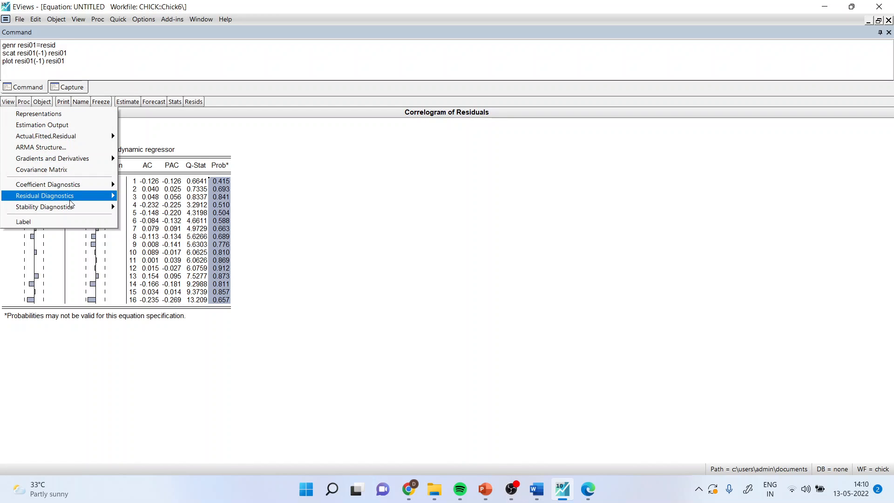
{"action": "mouse_move", "coordinate": [73, 199]}
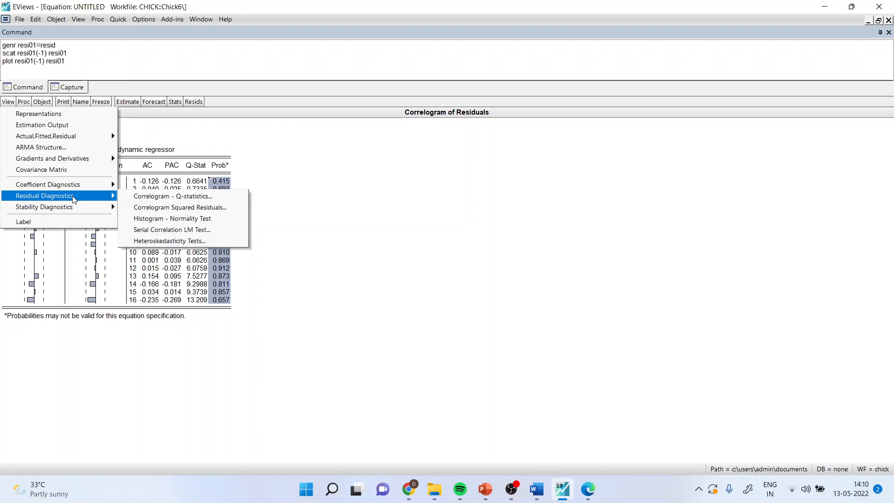
{"action": "left_click", "coordinate": [174, 229]}
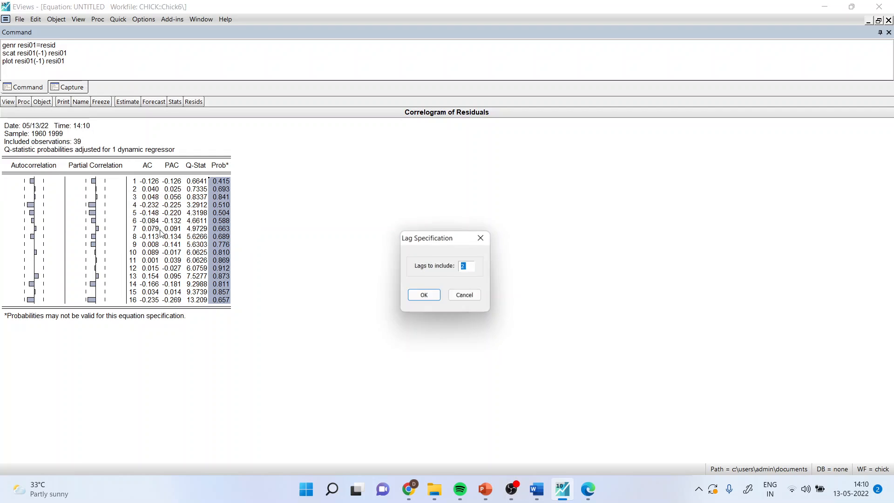
{"action": "left_click", "coordinate": [424, 297]}
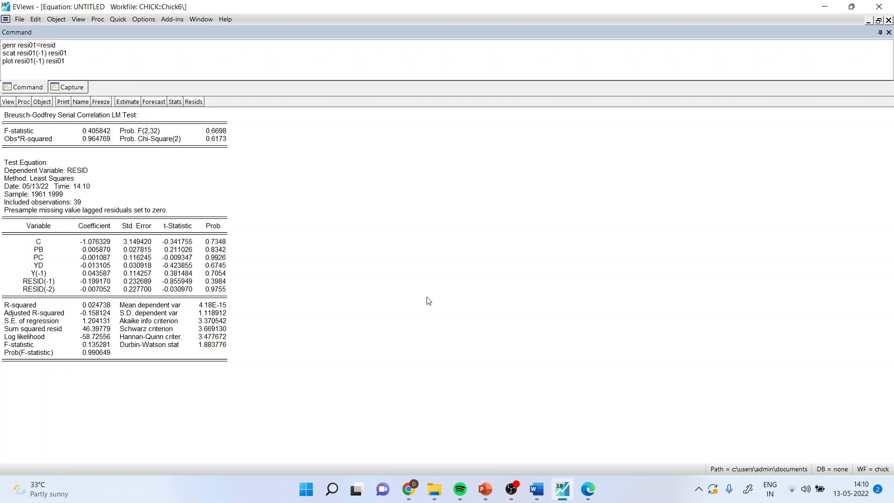
{"action": "left_click", "coordinate": [222, 142]}
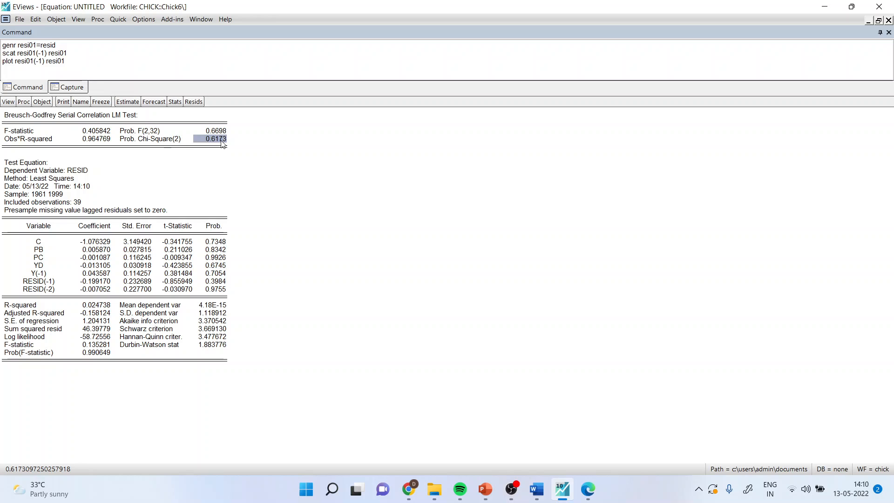
Replace the y(-1) term with ar(1) in the equation specification and re-estimate the model.
{"action": "left_click", "coordinate": [130, 102]}
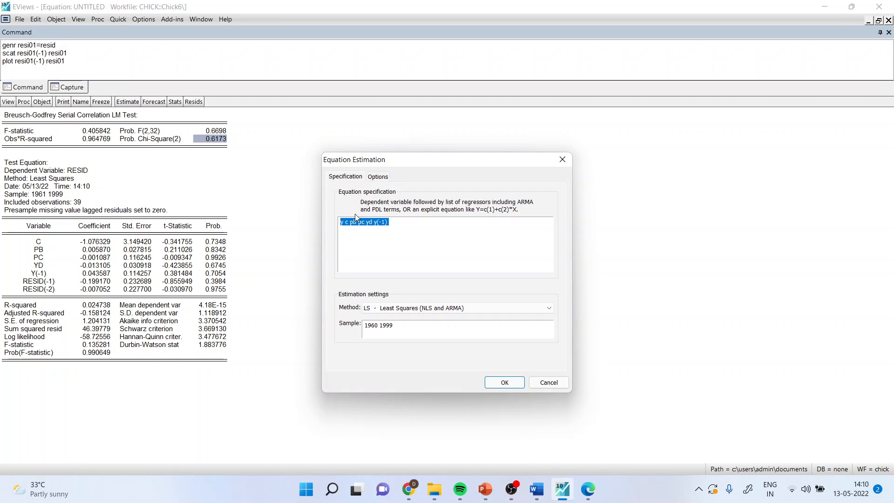
{"action": "left_click", "coordinate": [390, 222]}
{"action": "key", "text": "BackSpace"}
{"action": "key", "text": "BackSpace"}
{"action": "key", "text": "BackSpace"}
{"action": "key", "text": "BackSpace"}
{"action": "key", "text": "BackSpace"}
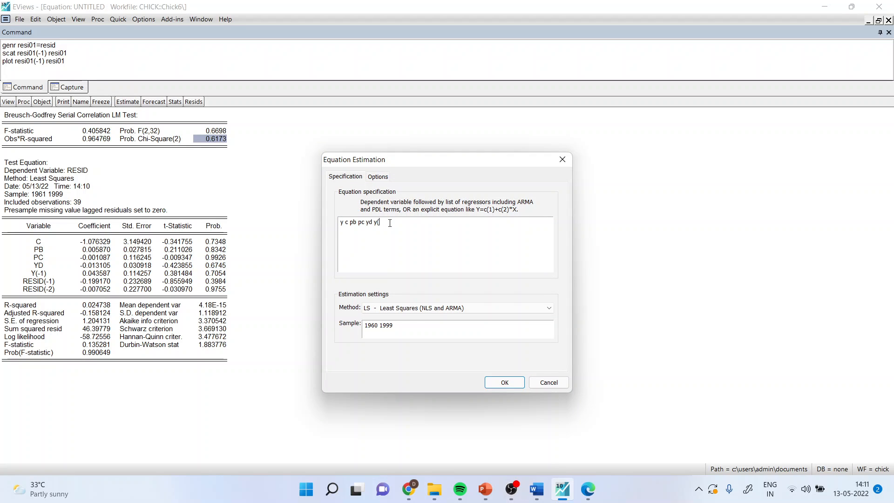
{"action": "type", "text": "ar(1)"}
{"action": "key", "text": "Return"}
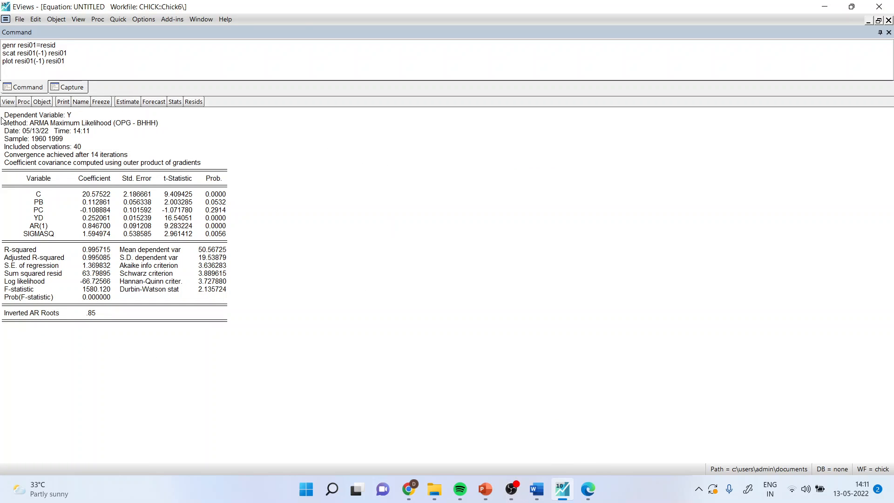
Produce the residual correlogram with Q-statistics for 20 lags on the ar(1) equation, and highlight its probability column.
{"action": "left_click", "coordinate": [8, 103]}
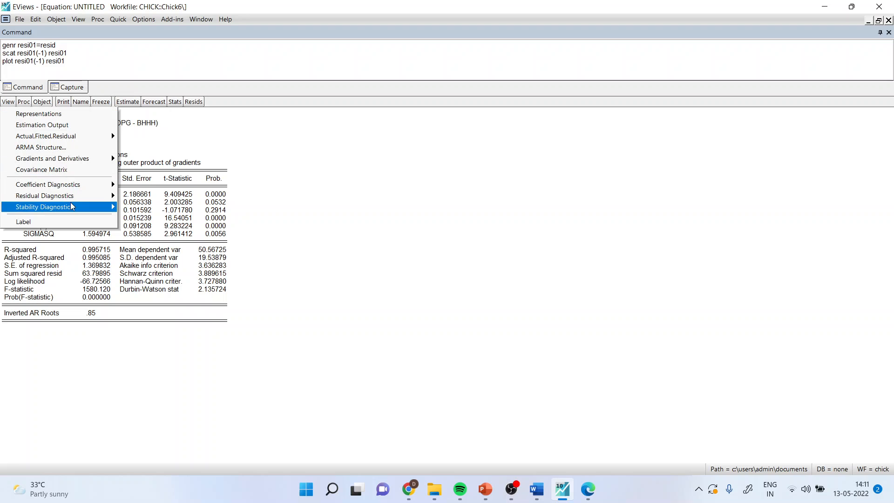
{"action": "mouse_move", "coordinate": [75, 201]}
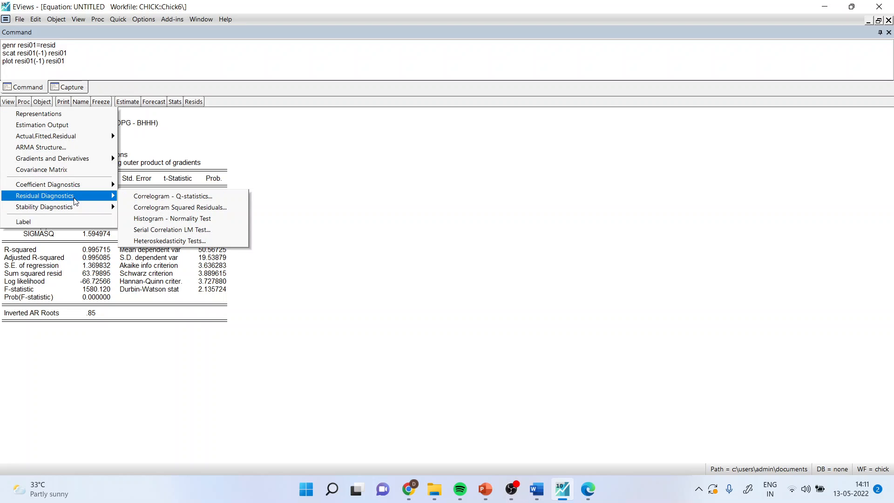
{"action": "left_click", "coordinate": [154, 197]}
{"action": "left_click", "coordinate": [424, 296]}
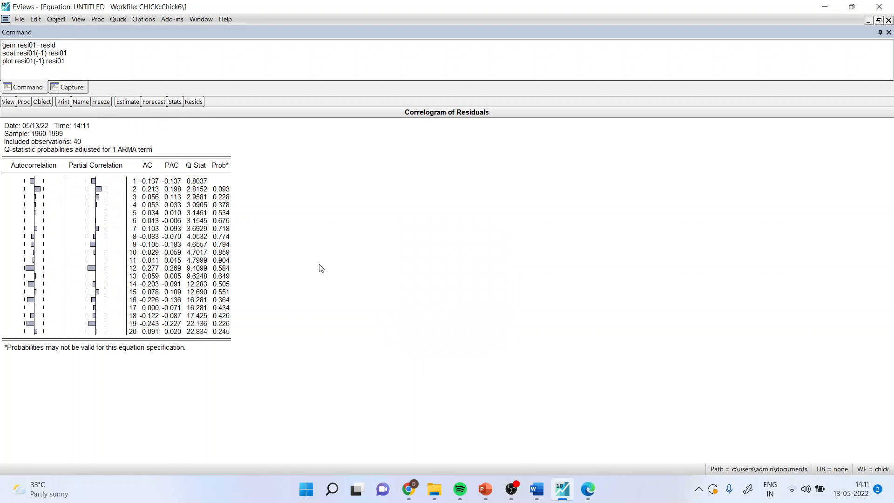
{"action": "left_click_drag", "start_coordinate": [226, 189], "coordinate": [238, 332]}
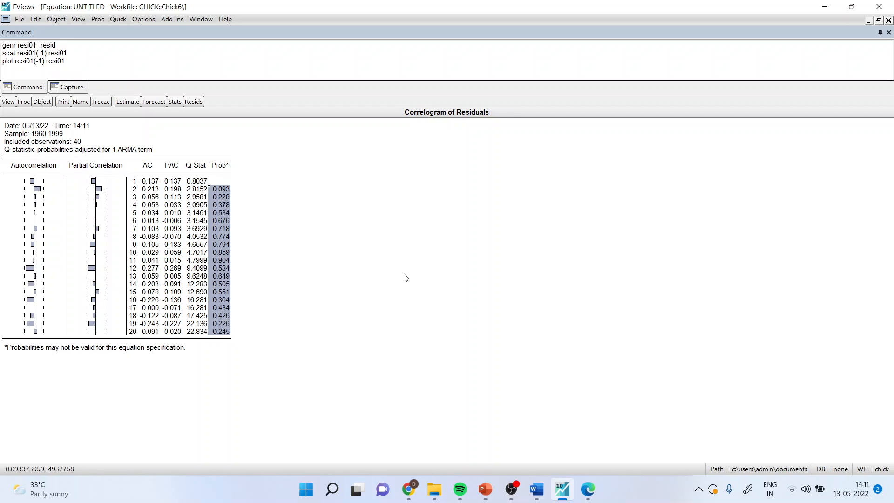
Try to run the serial correlation LM test on the ar(1) equation, and return to its estimation output.
{"action": "left_click", "coordinate": [9, 103]}
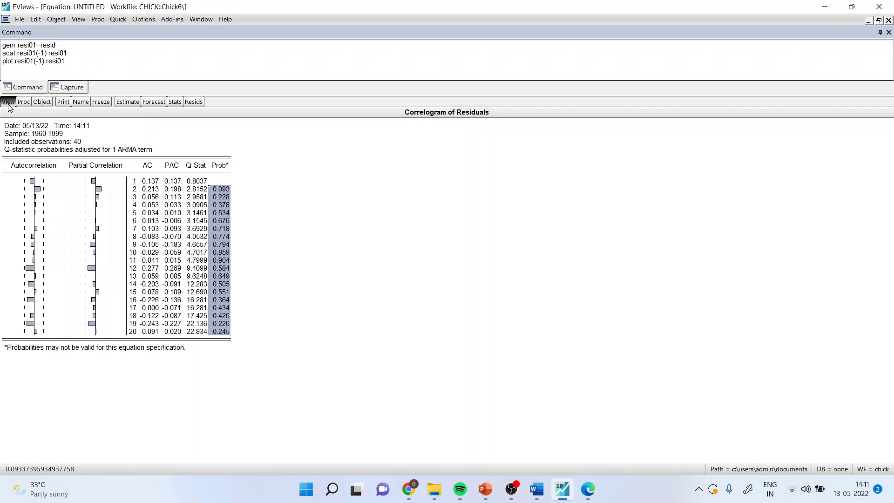
{"action": "mouse_move", "coordinate": [93, 195]}
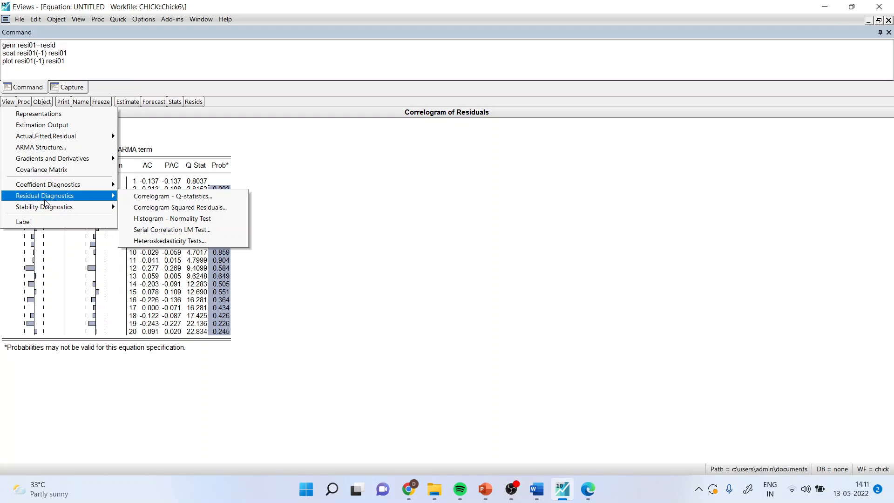
{"action": "left_click", "coordinate": [170, 230]}
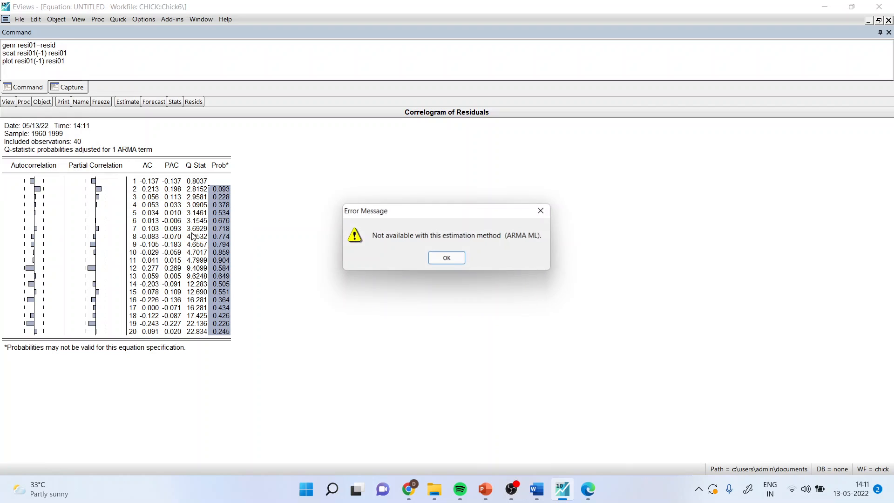
{"action": "left_click", "coordinate": [447, 259]}
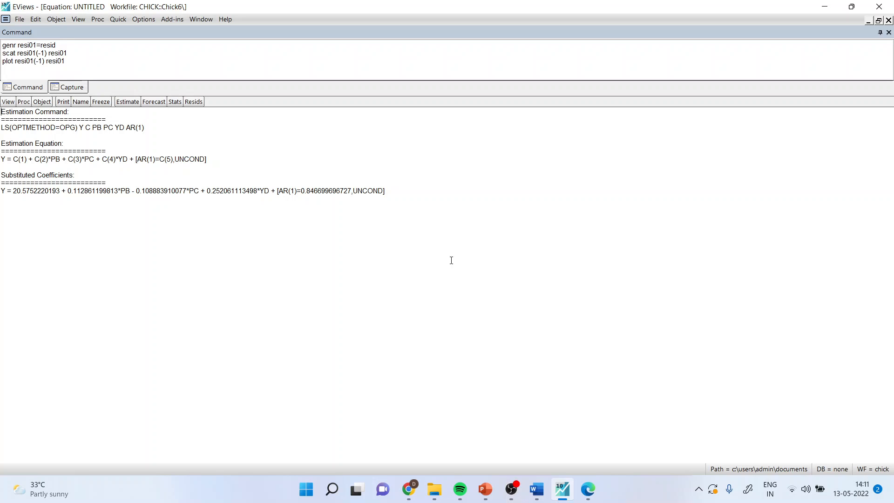
{"action": "double_click", "coordinate": [452, 260]}
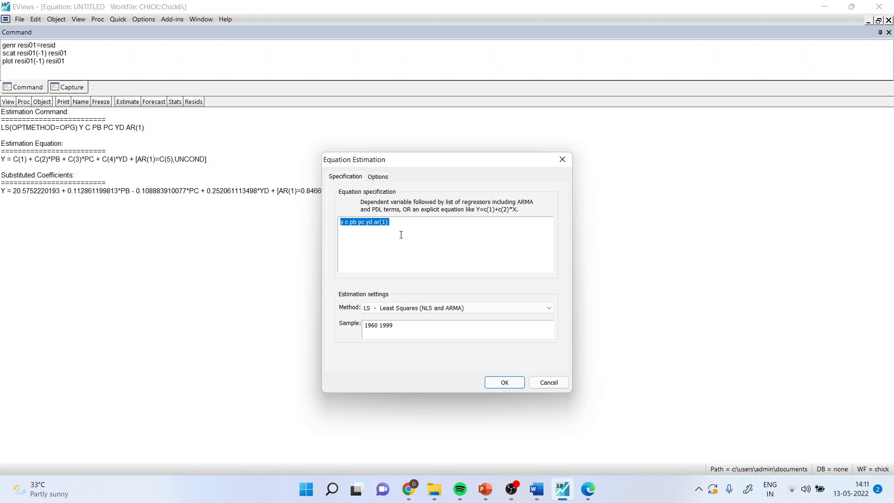
{"action": "left_click", "coordinate": [548, 382]}
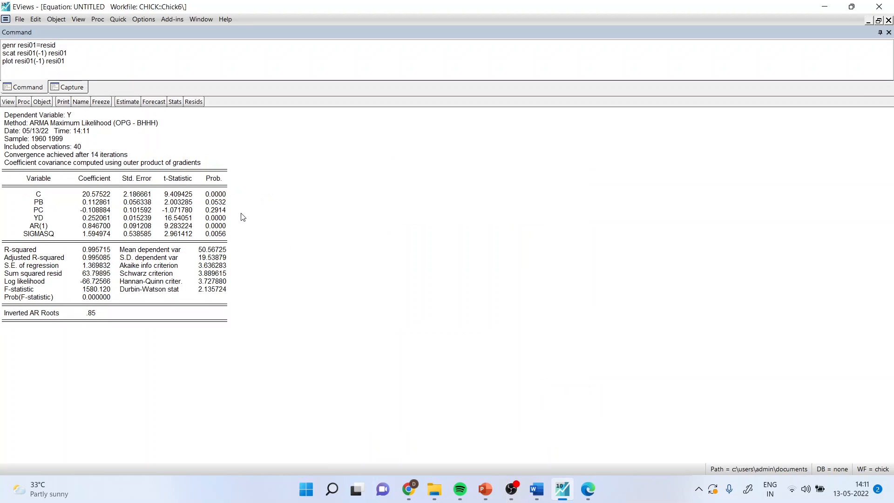
Re-estimate the equation in first differences as d(y) d(pb) d(pc) d(yd), and highlight its Durbin-Watson statistic.
{"action": "left_click", "coordinate": [135, 102]}
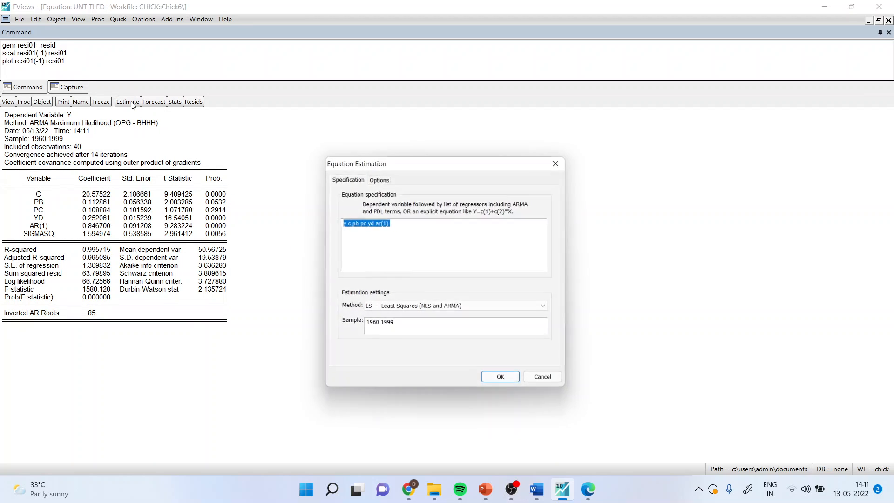
{"action": "left_click", "coordinate": [407, 236]}
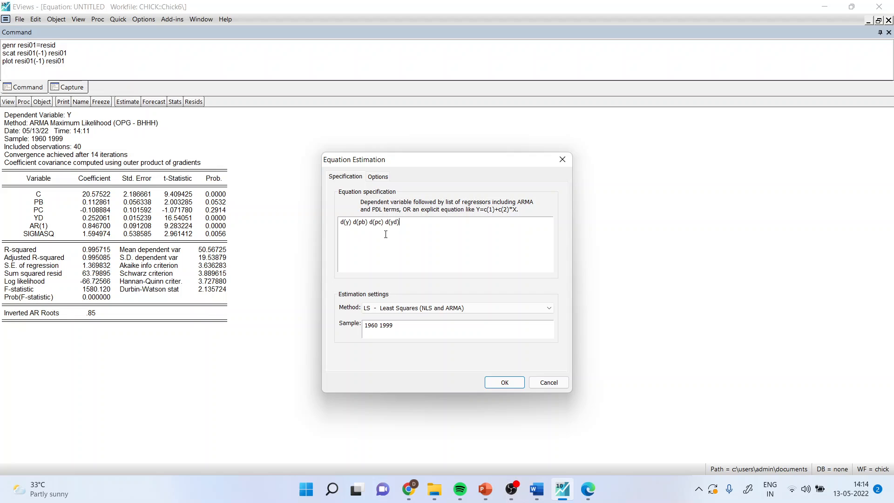
{"action": "left_click", "coordinate": [497, 382]}
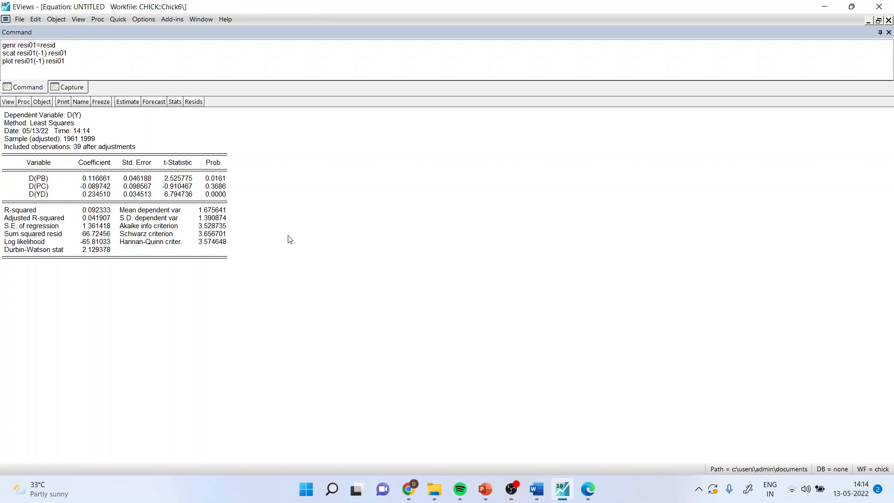
{"action": "left_click", "coordinate": [102, 252]}
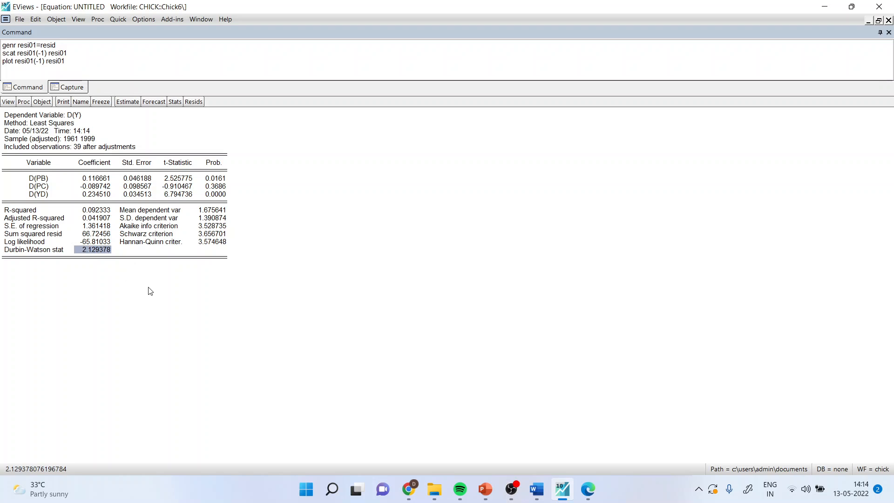
{"action": "left_click", "coordinate": [249, 294]}
Produce the Q-statistics correlogram of the first-difference equation's residuals for 16 lags, and highlight its probability column.
{"action": "left_click", "coordinate": [10, 103]}
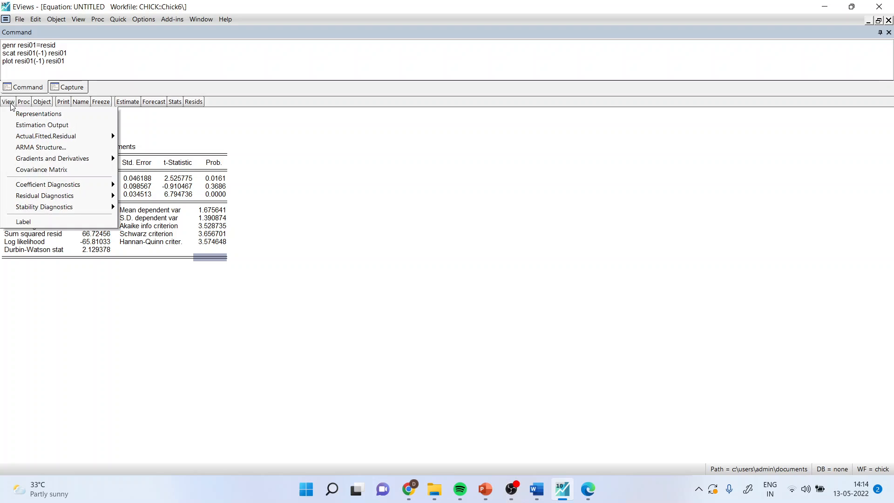
{"action": "mouse_move", "coordinate": [67, 199]}
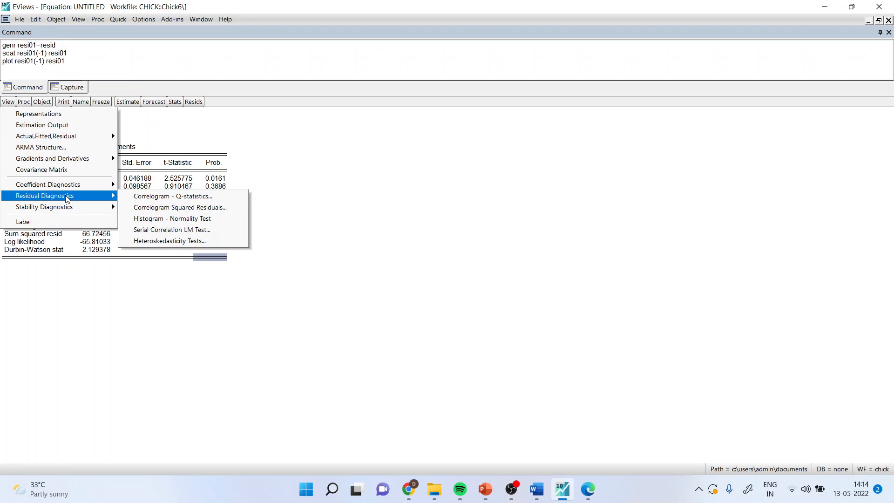
{"action": "left_click", "coordinate": [163, 199]}
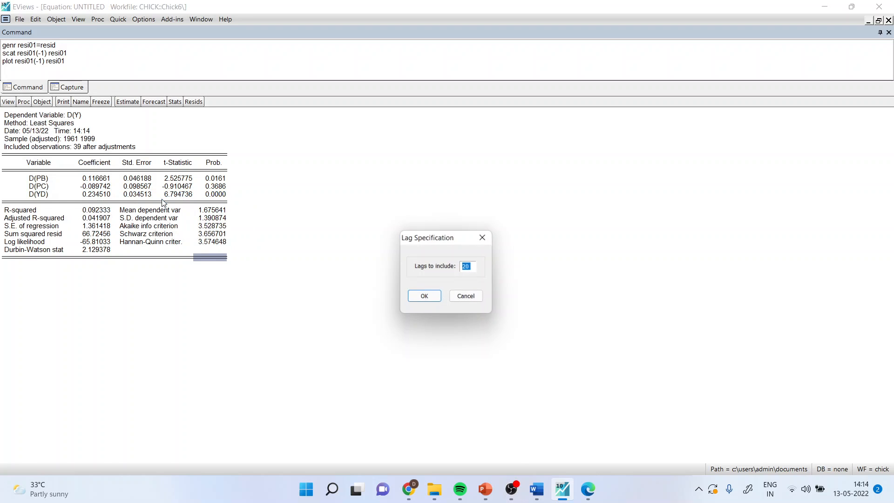
{"action": "left_click", "coordinate": [425, 296]}
{"action": "left_click_drag", "start_coordinate": [215, 181], "coordinate": [233, 302]}
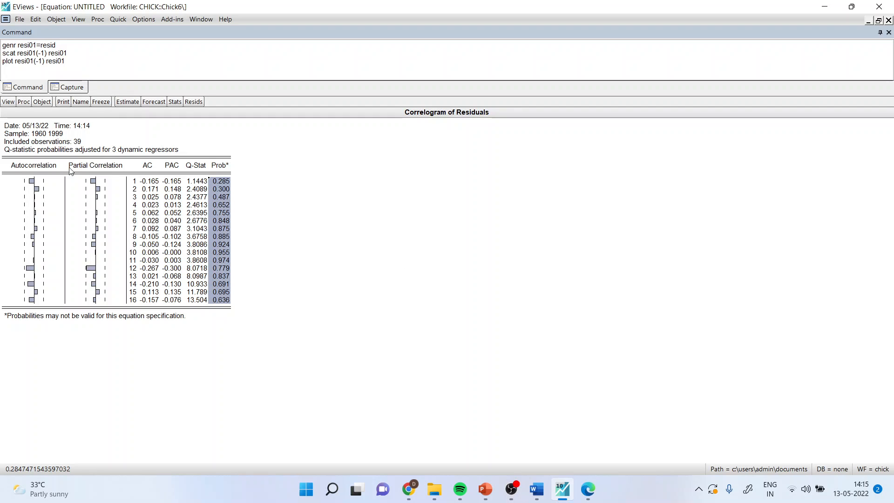
Run the serial correlation LM test with 2 lags on the first-difference equation, and select its Chi-Square probability.
{"action": "left_click", "coordinate": [9, 102]}
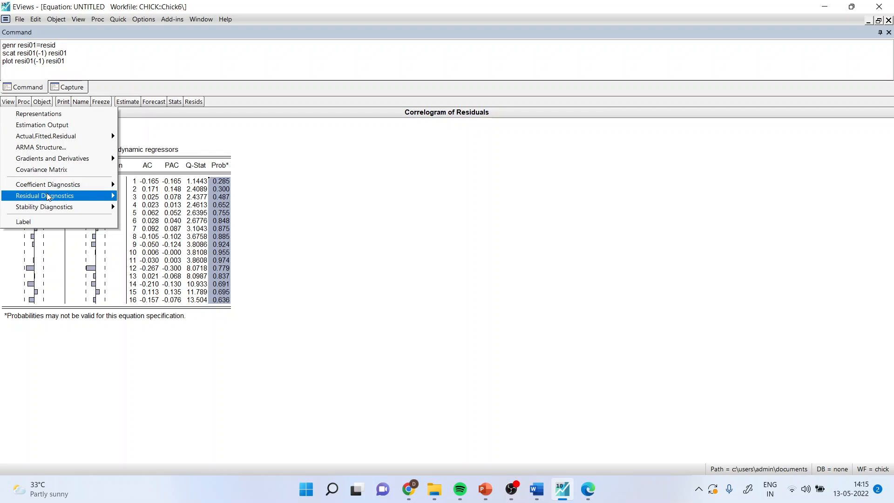
{"action": "mouse_move", "coordinate": [49, 195]}
{"action": "left_click", "coordinate": [150, 231]}
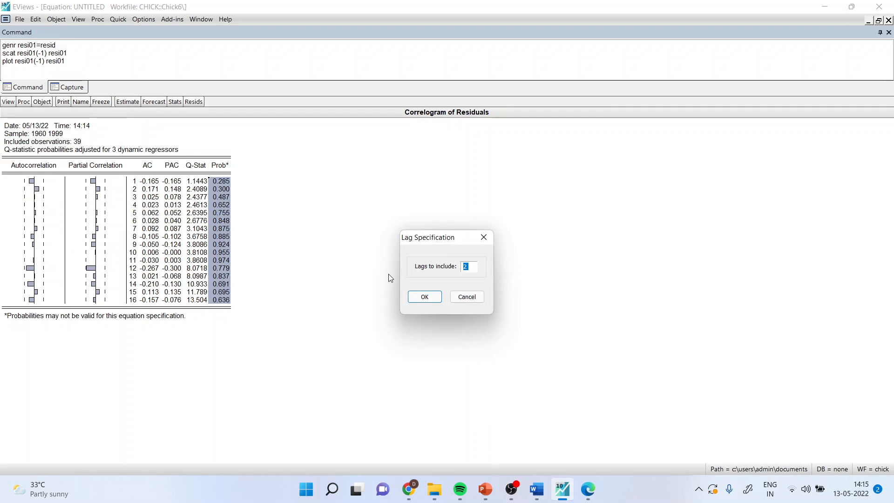
{"action": "left_click", "coordinate": [422, 295]}
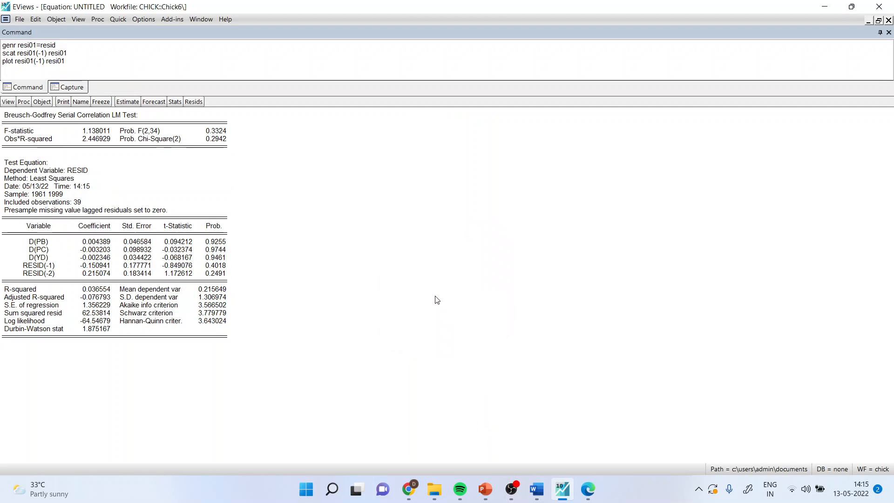
{"action": "left_click", "coordinate": [221, 139]}
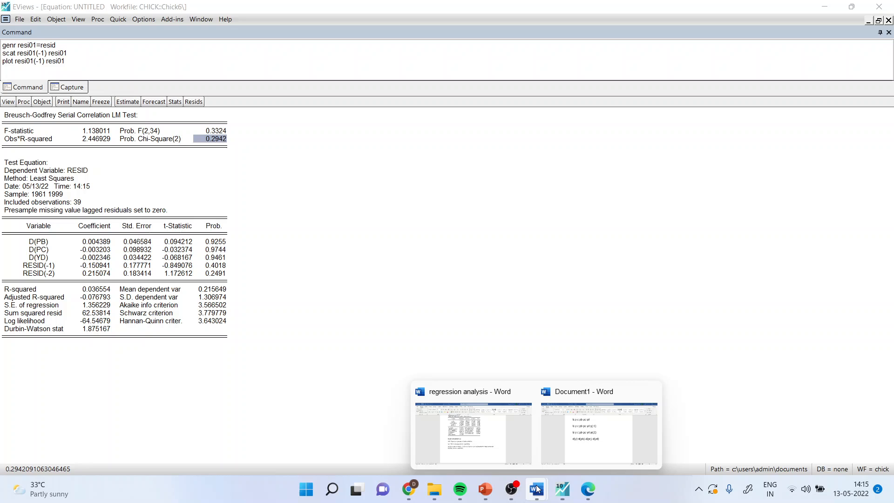
Switch to Document1 in Word and review the base, y(-1) and ar(1) regression commands line by line.
{"action": "left_click", "coordinate": [577, 447]}
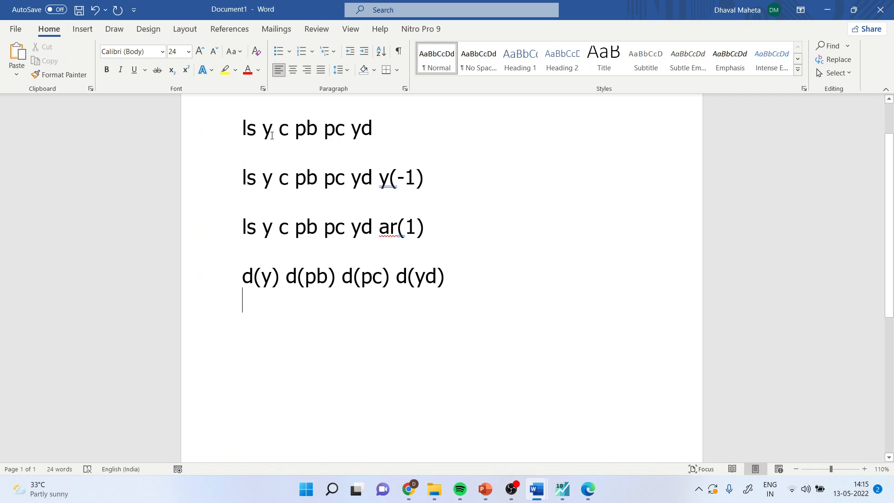
{"action": "left_click", "coordinate": [395, 135]}
{"action": "left_click", "coordinate": [428, 180]}
{"action": "left_click", "coordinate": [429, 232]}
Switch to the 5. Autocorrelation presentation in PowerPoint and show the Fourth Remedy Cochrane Orcutt Formula slide as a slide show.
{"action": "mouse_move", "coordinate": [485, 489]}
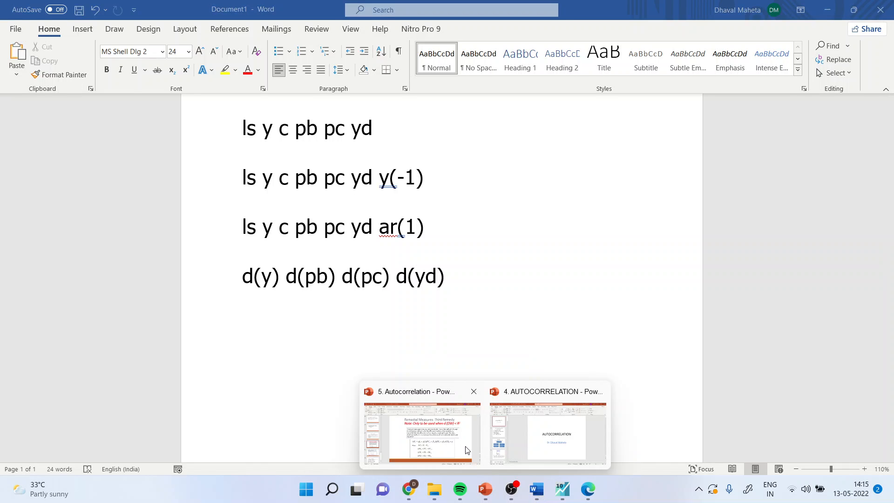
{"action": "left_click", "coordinate": [467, 449]}
{"action": "left_click", "coordinate": [66, 382]}
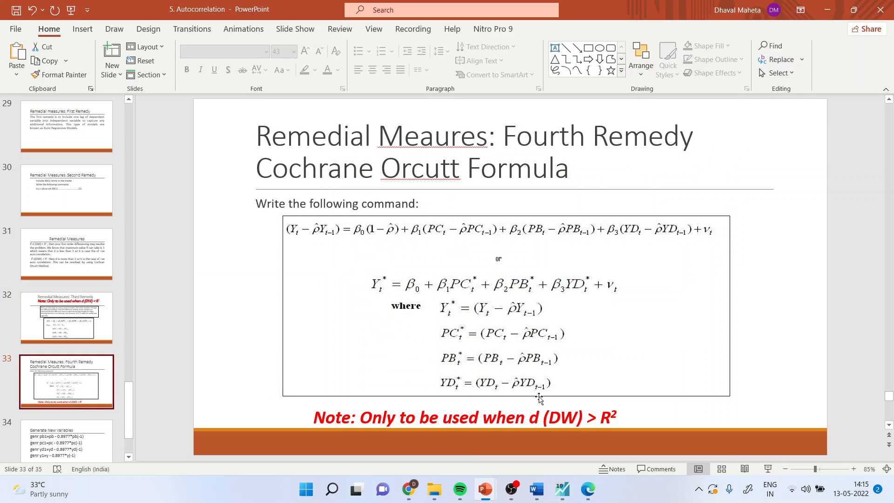
{"action": "left_click", "coordinate": [768, 469]}
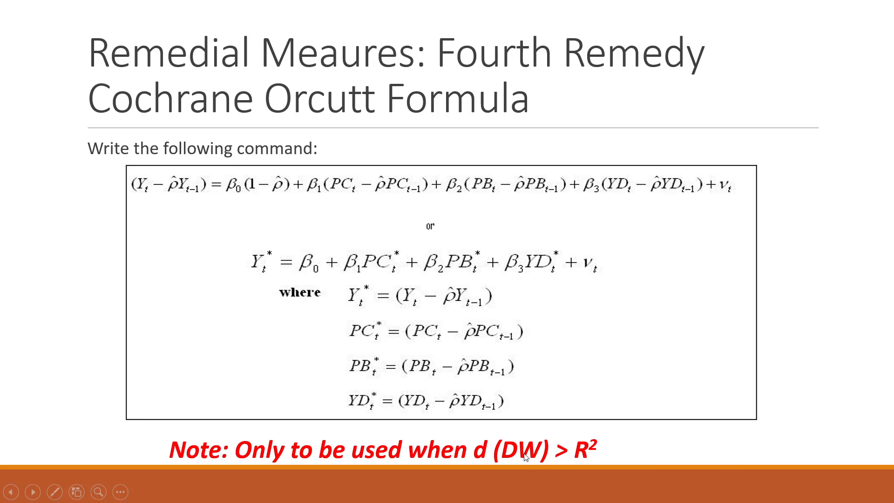